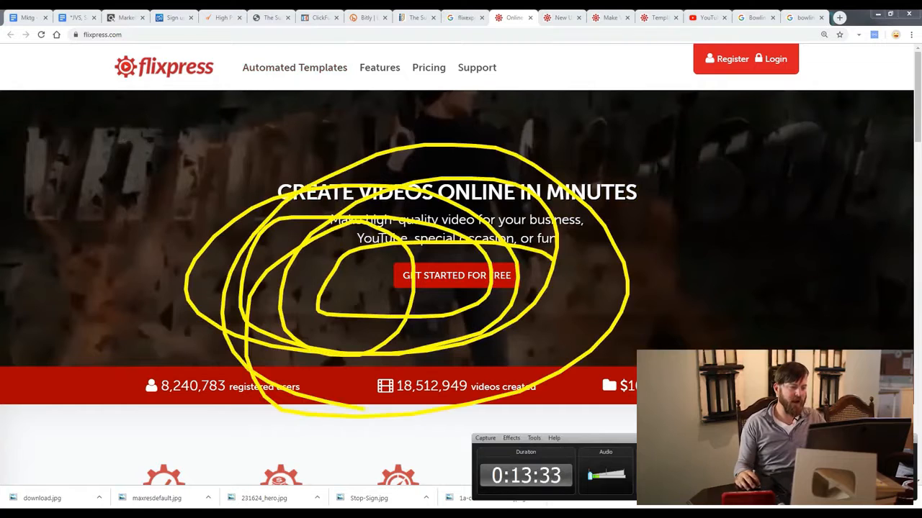
Open the new user registration page from the Flixpress home page and review the sign-up options
key(Escape)
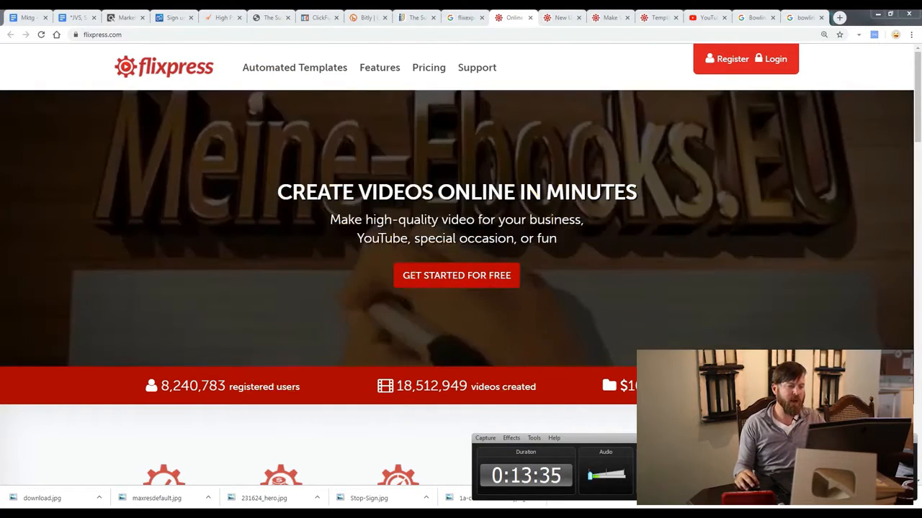
click(457, 275)
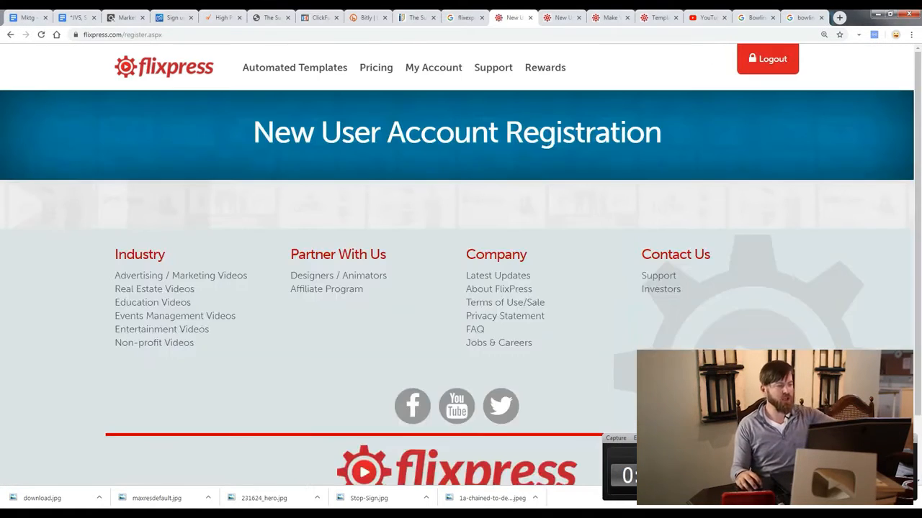
click(530, 17)
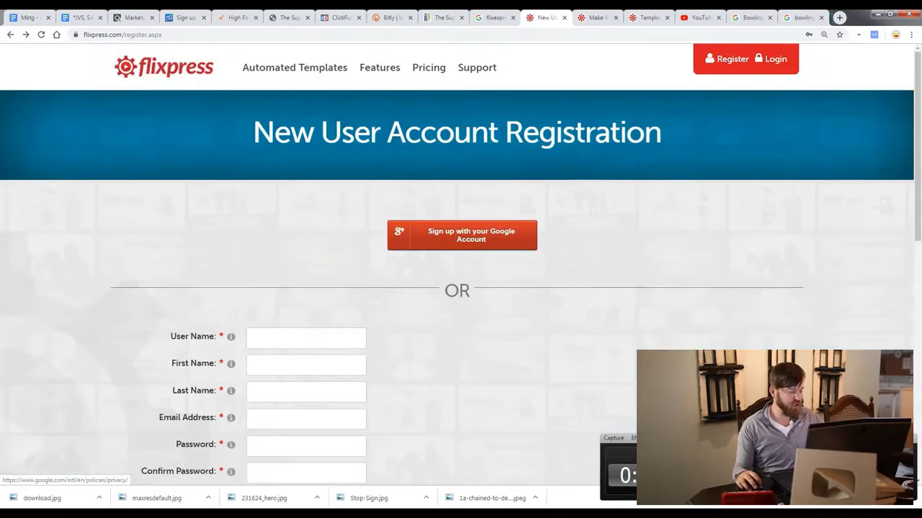
mouse_move(281, 306)
mouse_down()
mouse_move(374, 432)
mouse_move(238, 339)
mouse_up()
key(Escape)
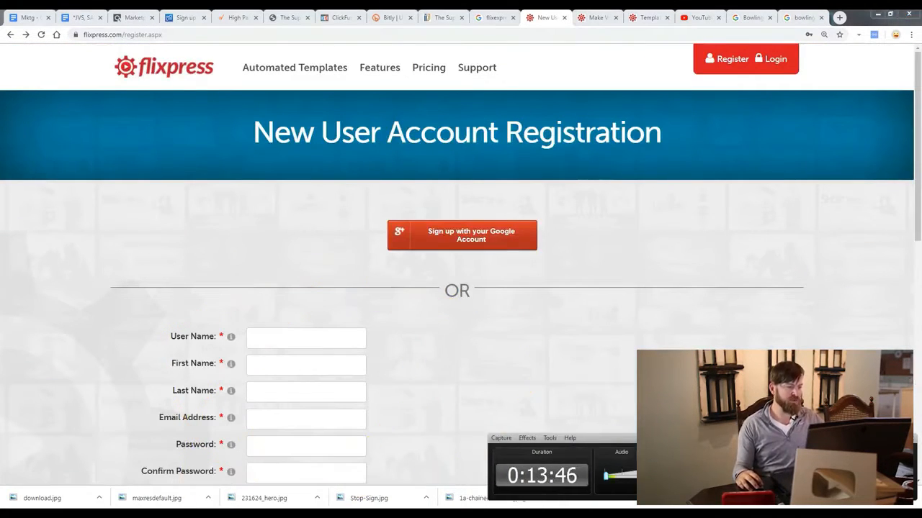
Close the registration page, preview the free templates in the automated templates gallery, and open the ID:136 Top5 (Free) template
key(ctrl+w)
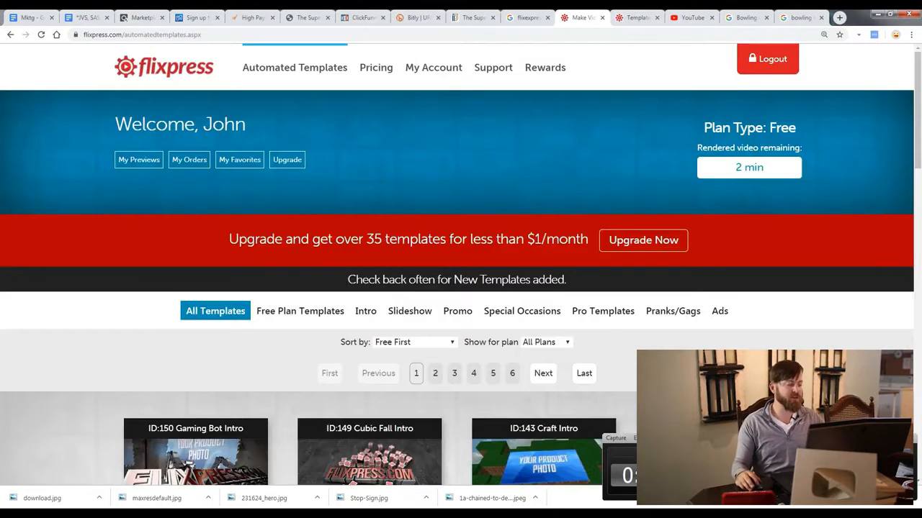
scroll(718, 190, down, 4)
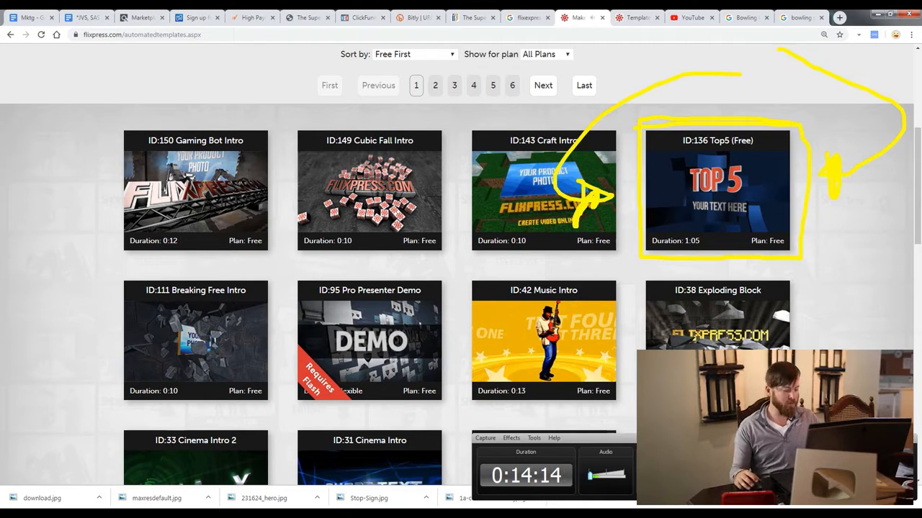
mouse_move(544, 191)
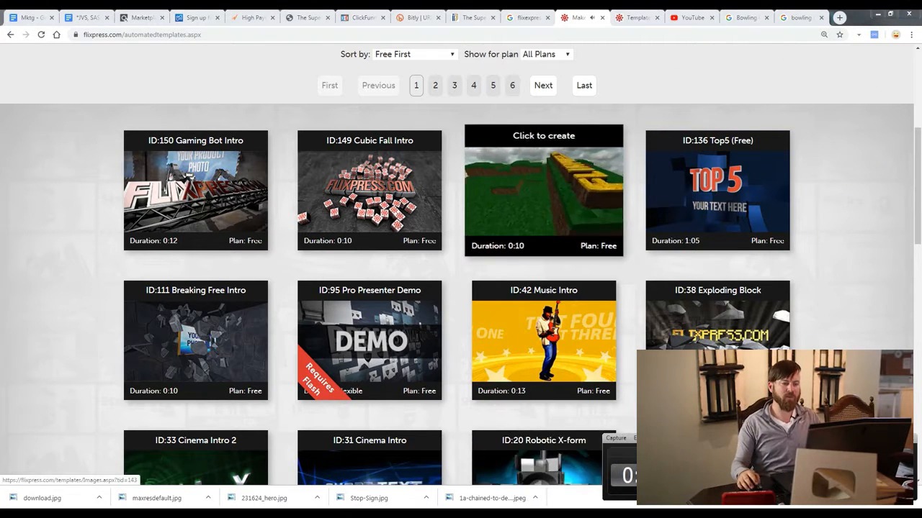
mouse_move(717, 190)
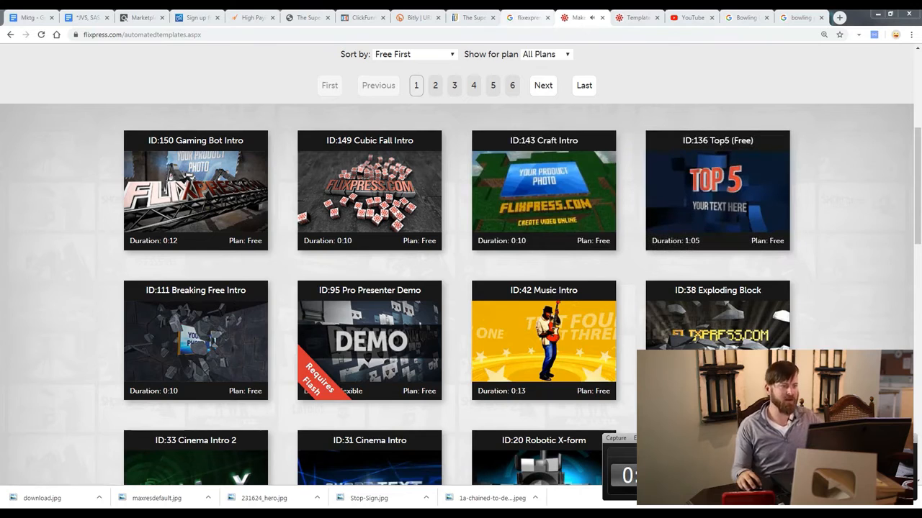
click(636, 17)
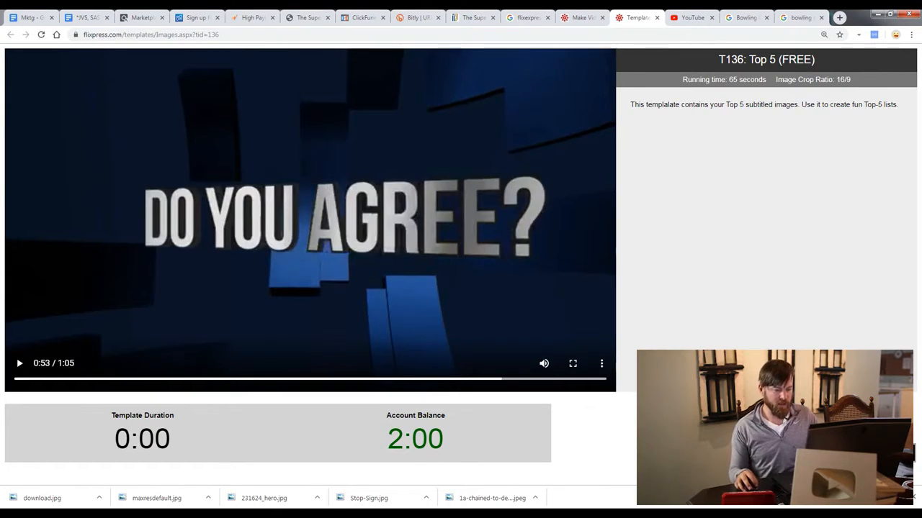
Start uploading custom images for the Top 5 template and open the Underground Google pictures folder
click(914, 410)
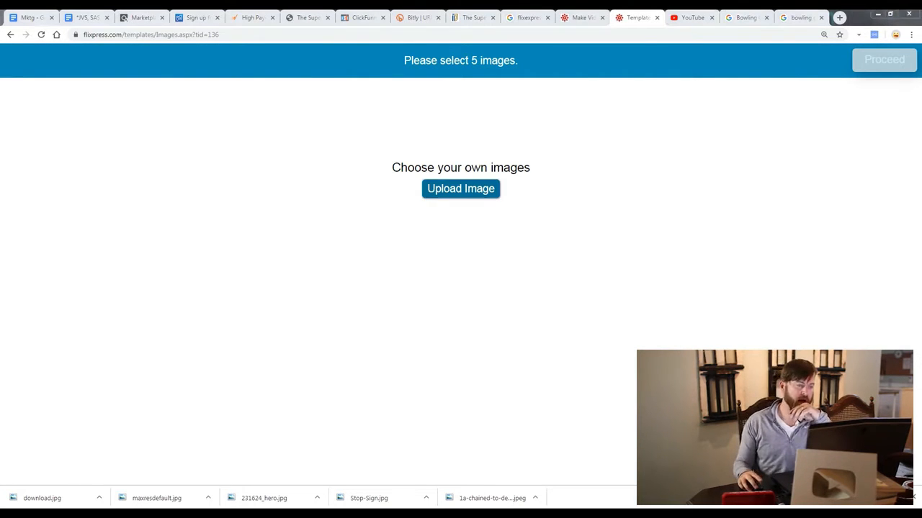
key(Escape)
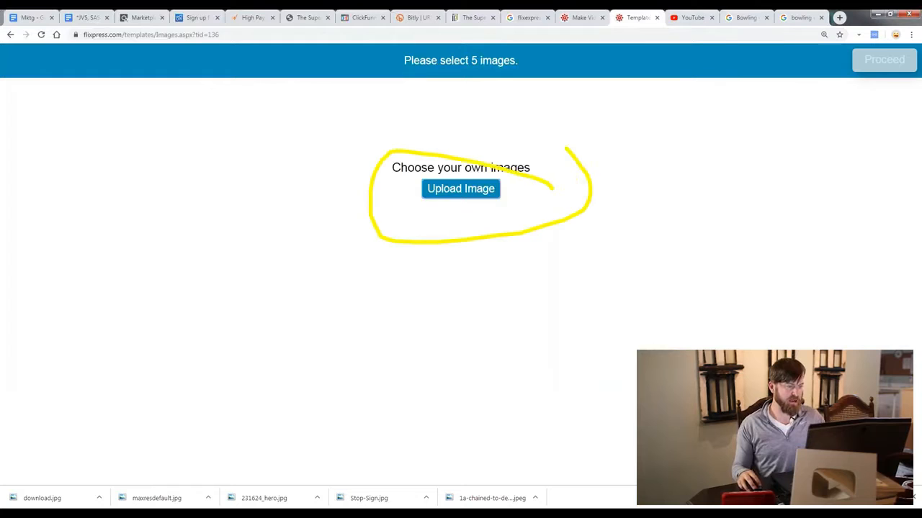
key(Escape)
key(Return)
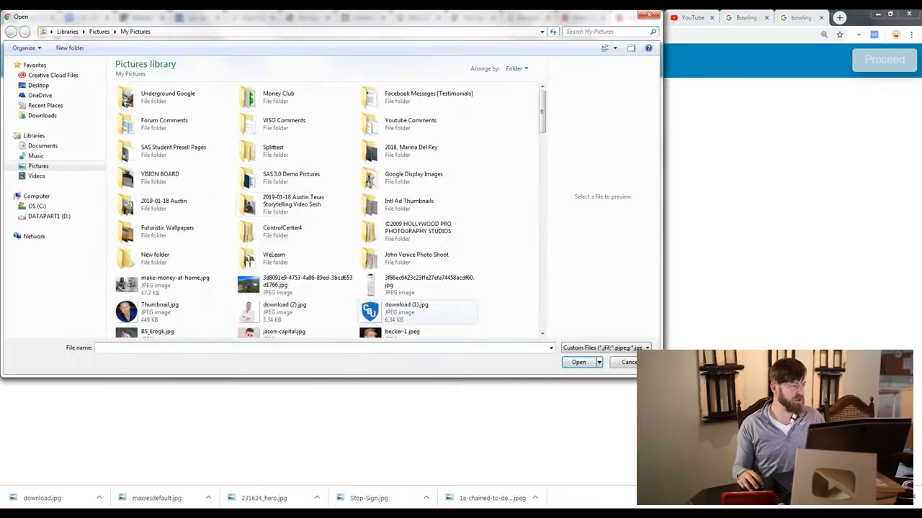
key(Return)
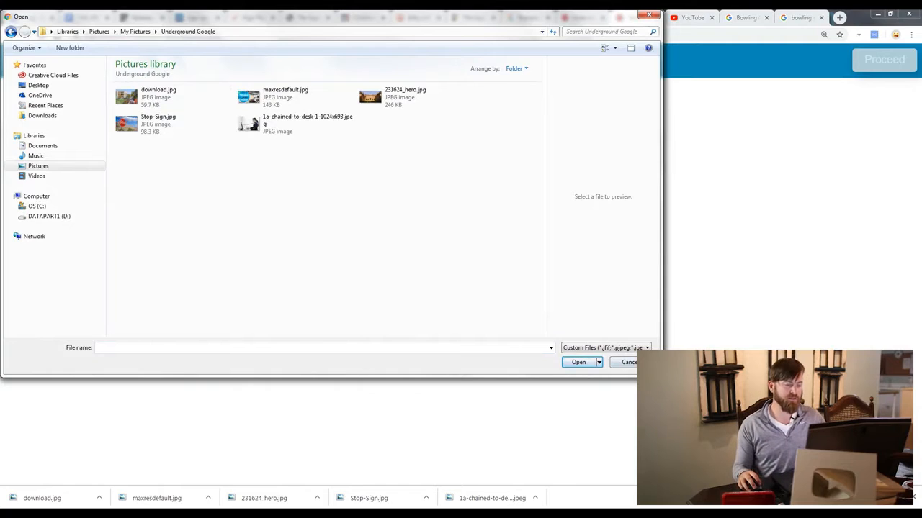
Upload download.jpg, maxresdefault.jpg, 231624_hero.jpg, Stop-Sign.jpg and the 1a-chained-to-desk image to the template
click(170, 98)
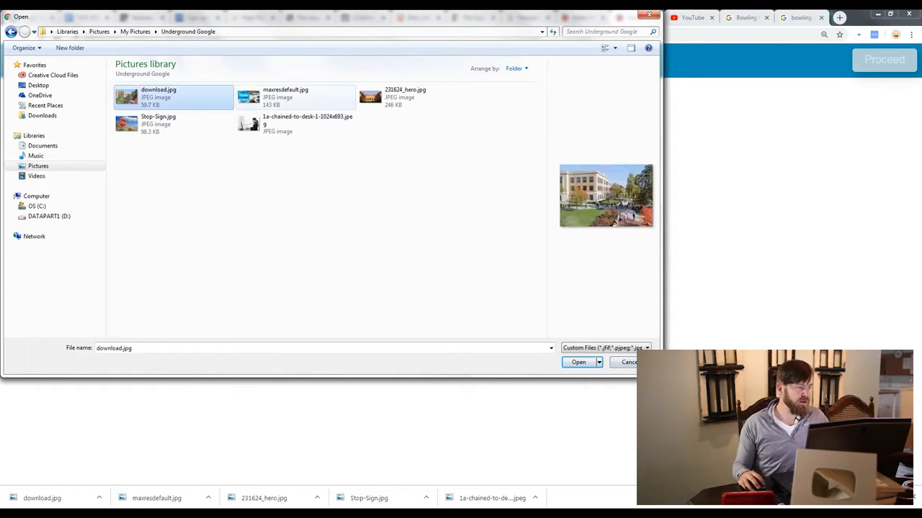
ctrl+click(284, 97)
ctrl+click(405, 97)
ctrl+click(302, 124)
ctrl+click(159, 124)
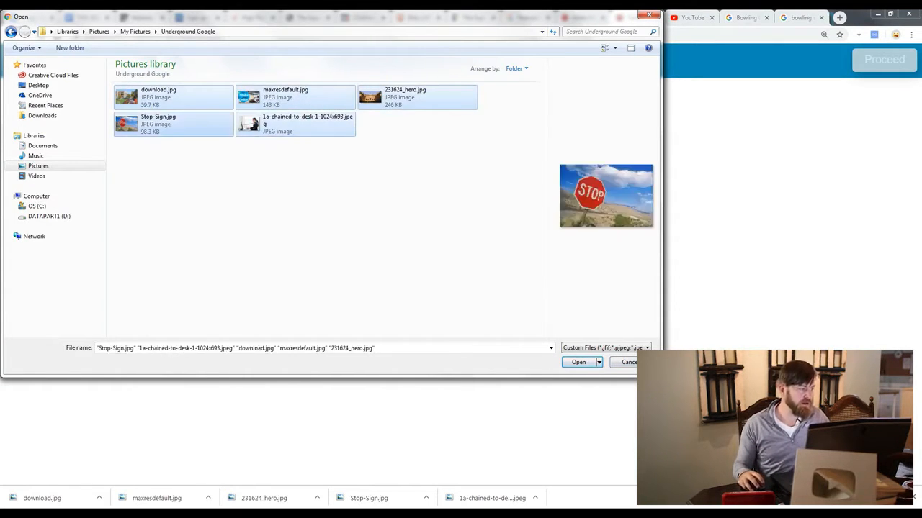
key(Return)
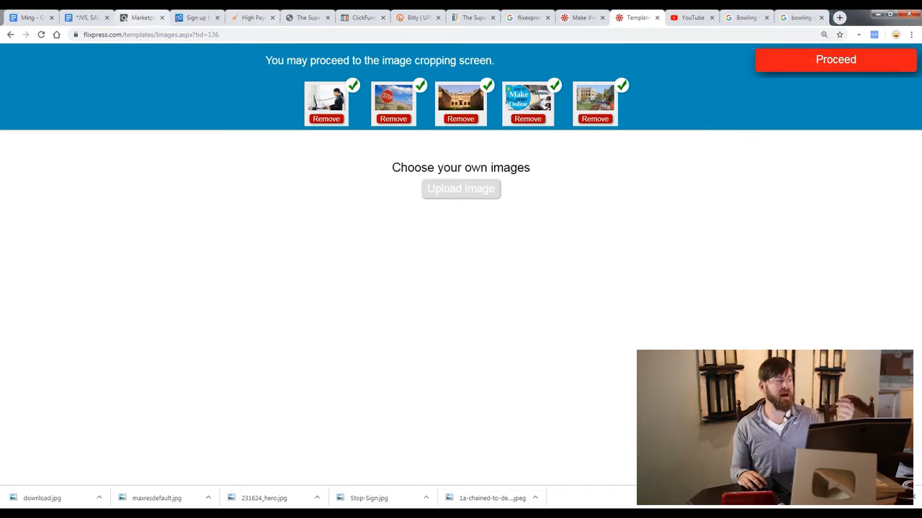
Switch to the *JVS, SAS Proven Message Swipes document and find the image and text examples under Google SEO
key(ctrl+2)
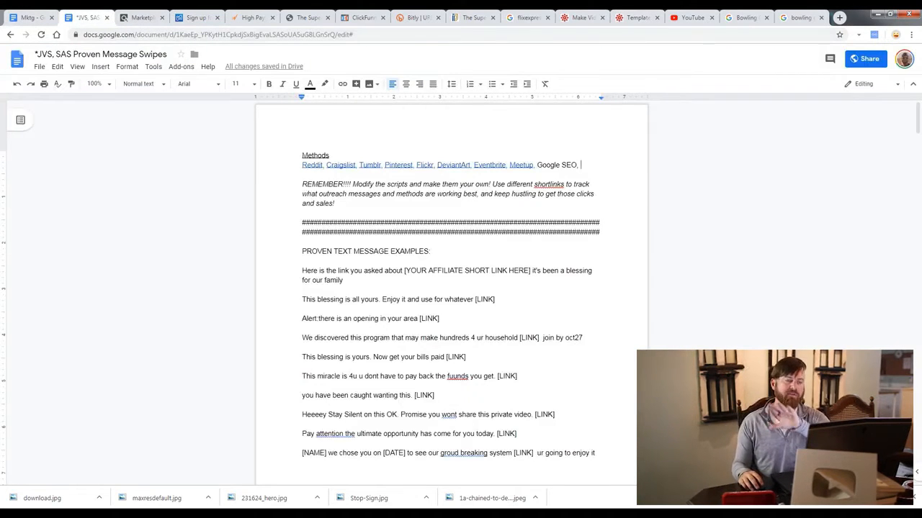
scroll(451, 288, down, 20)
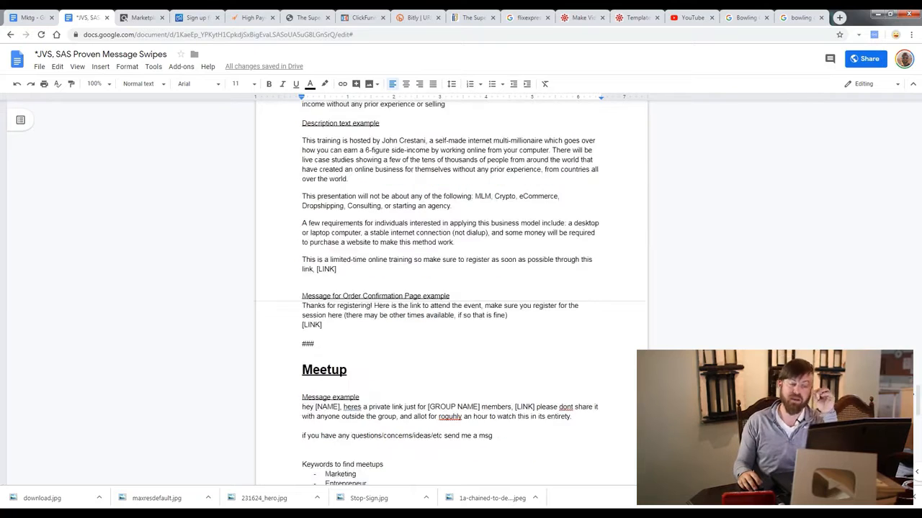
scroll(452, 288, up, 5)
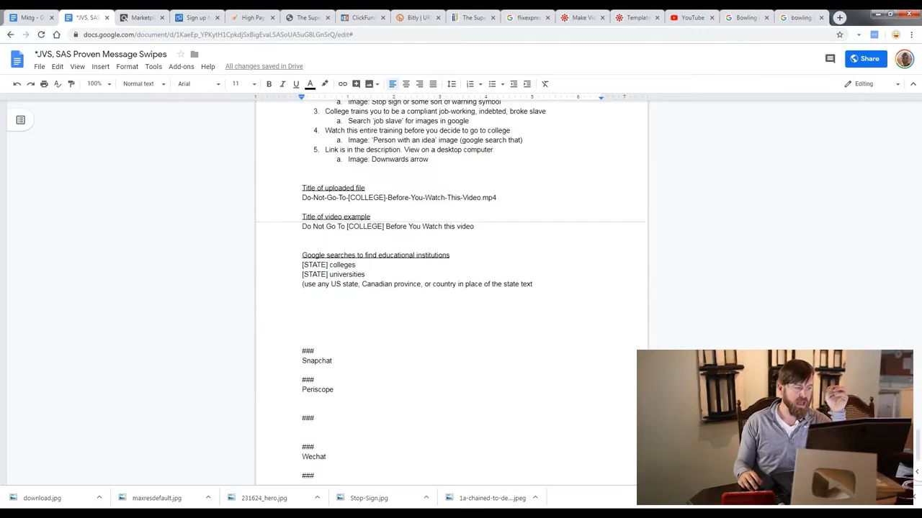
drag(324, 216, 428, 303)
click(429, 303)
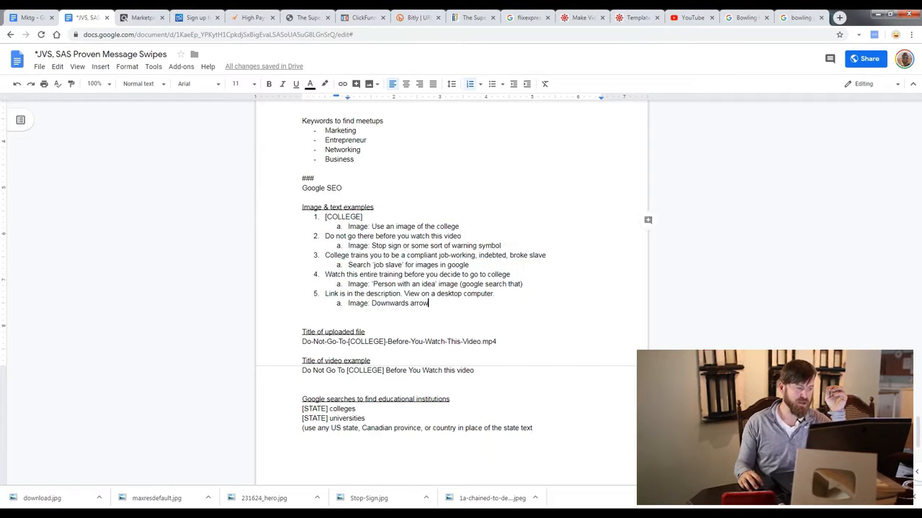
Review the suggested image for each of the five caption examples in the Google SEO section
click(459, 226)
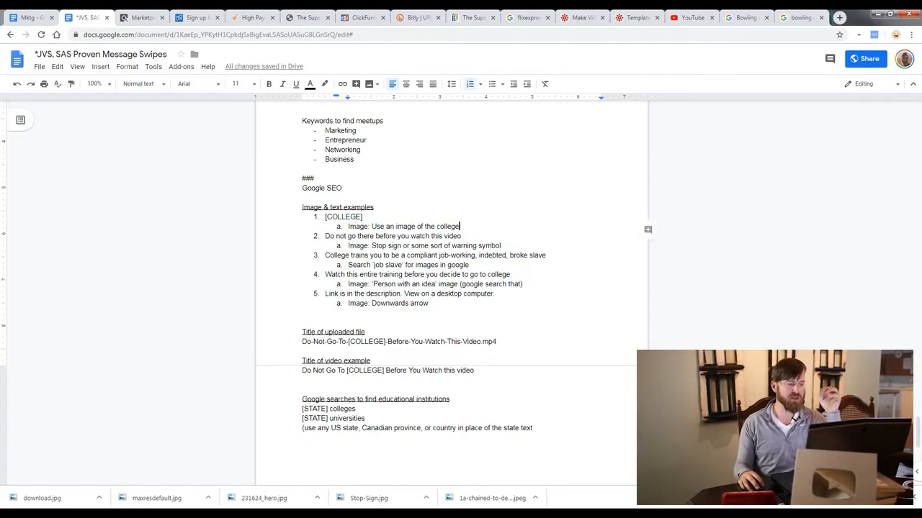
drag(372, 246, 502, 246)
click(348, 265)
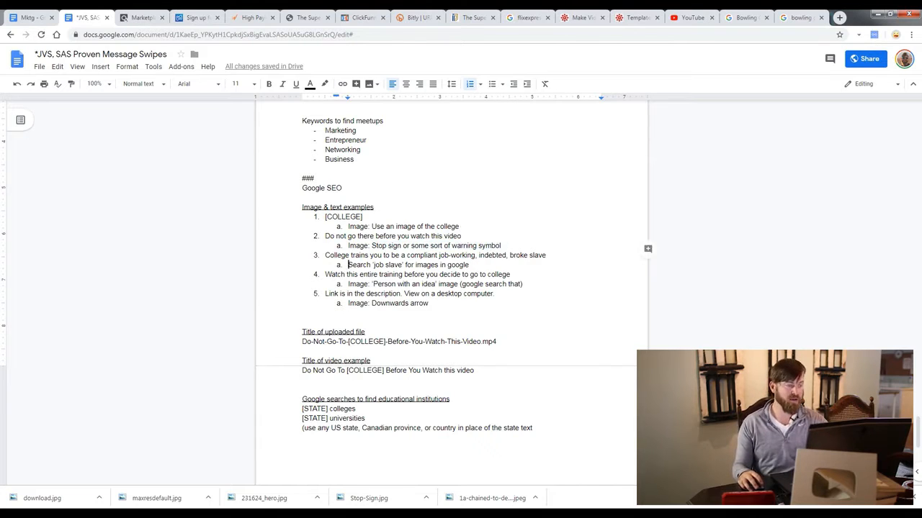
drag(432, 256, 549, 255)
click(372, 284)
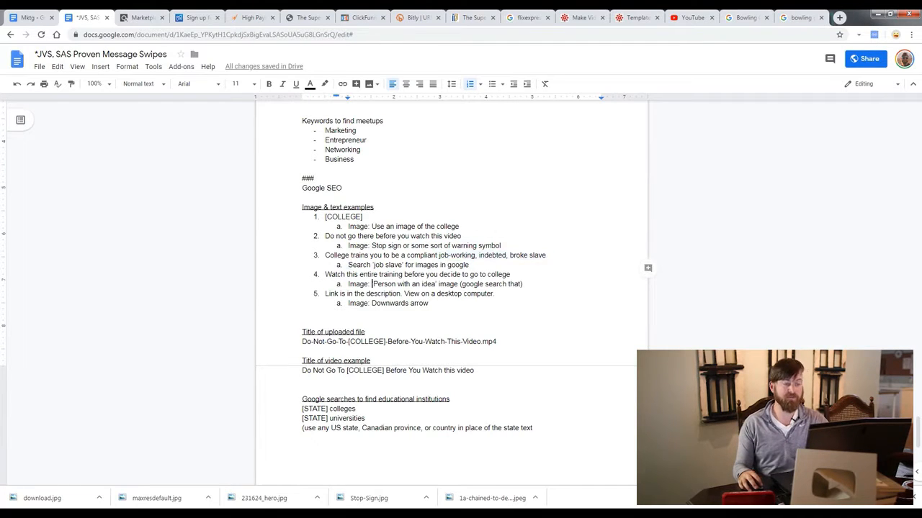
drag(372, 284, 524, 284)
click(372, 303)
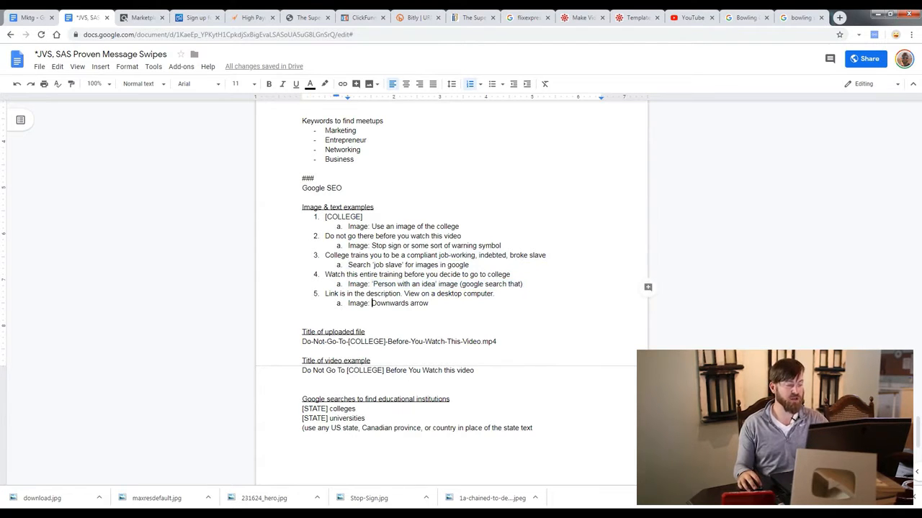
drag(371, 303, 429, 303)
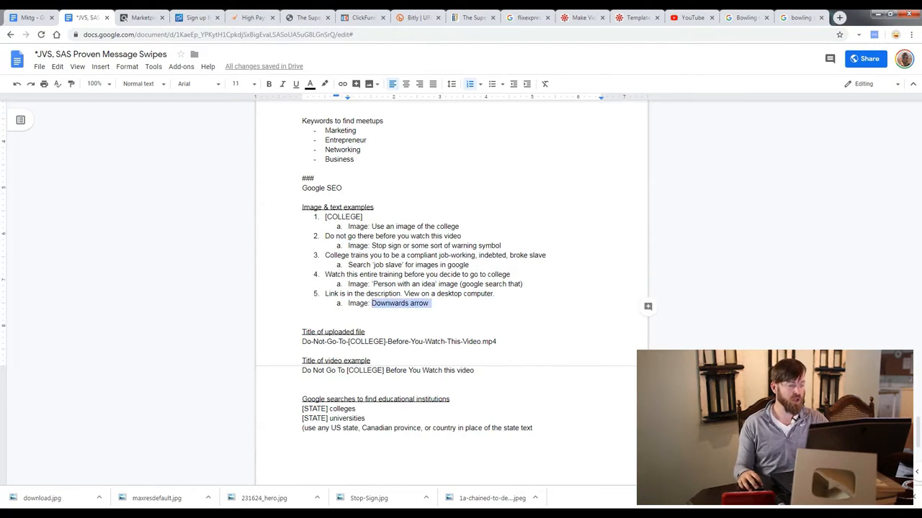
click(436, 294)
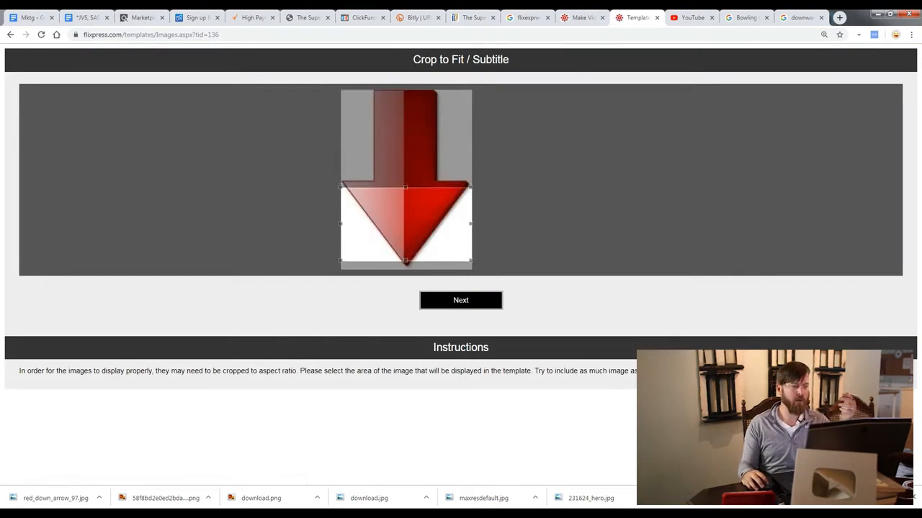
Crop the red arrow image to its tip and the chained worker image to its lower part, and accept the college image's crop
drag(406, 224, 406, 232)
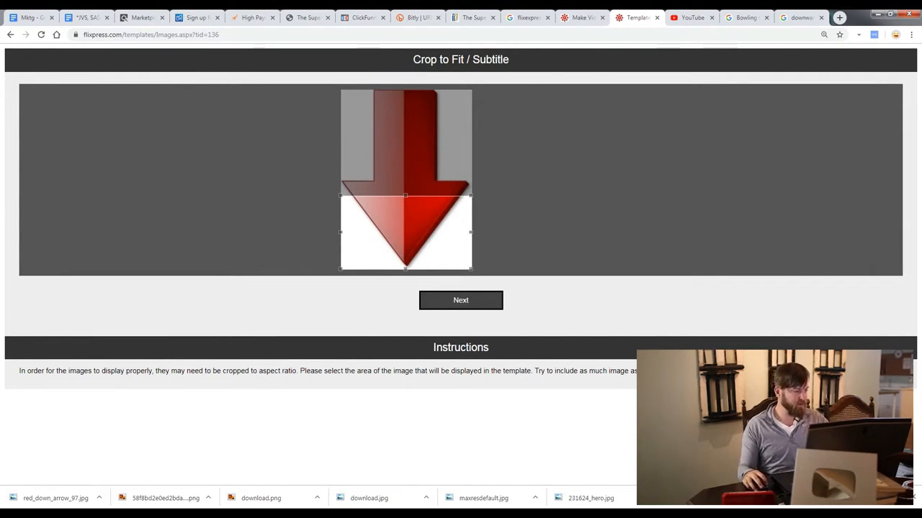
click(461, 300)
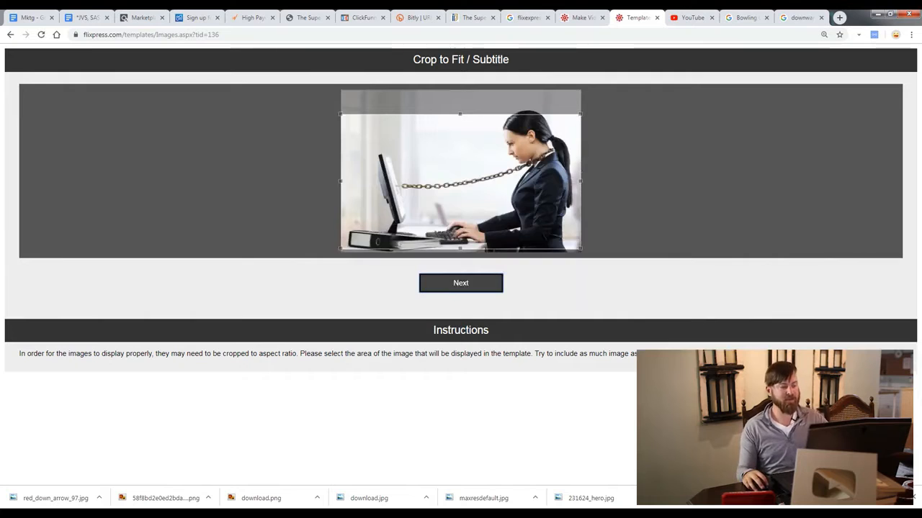
drag(461, 157, 461, 175)
click(461, 282)
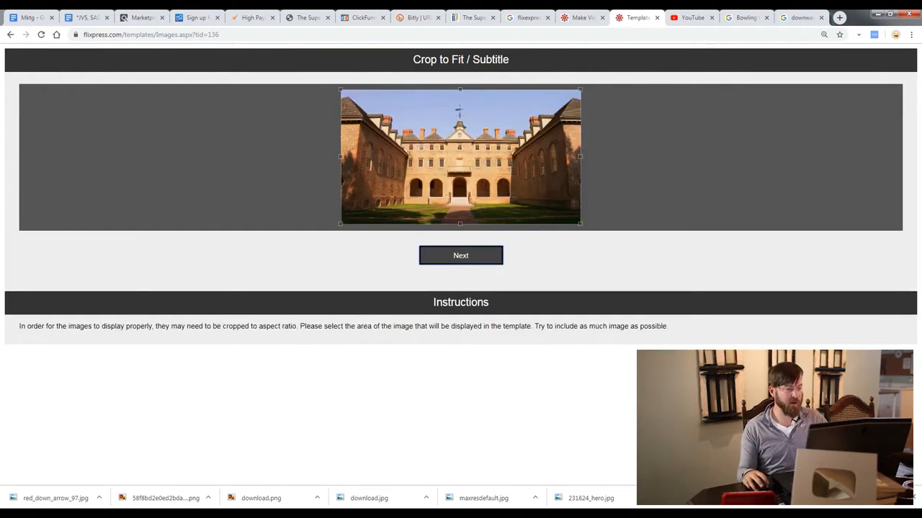
click(461, 255)
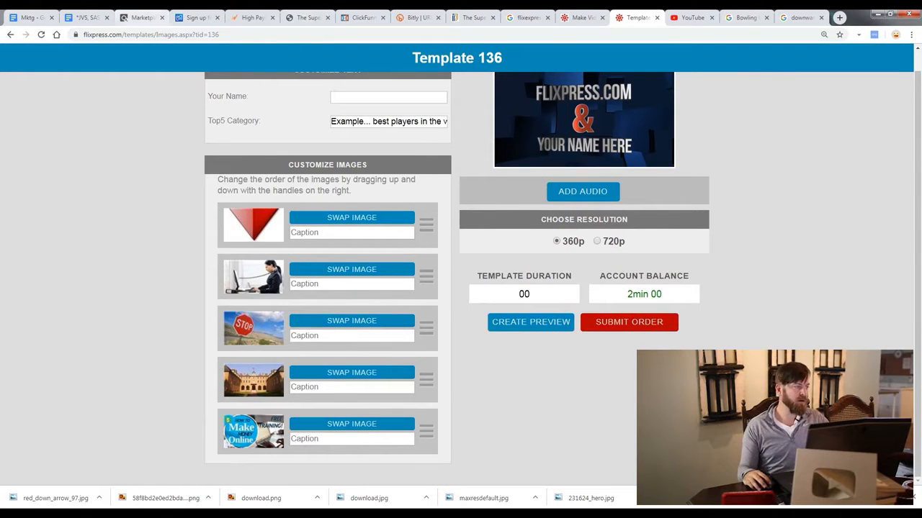
Following the document's list, move the college image to first place and the stop sign to second, keeping the document's tab beside the template
click(87, 17)
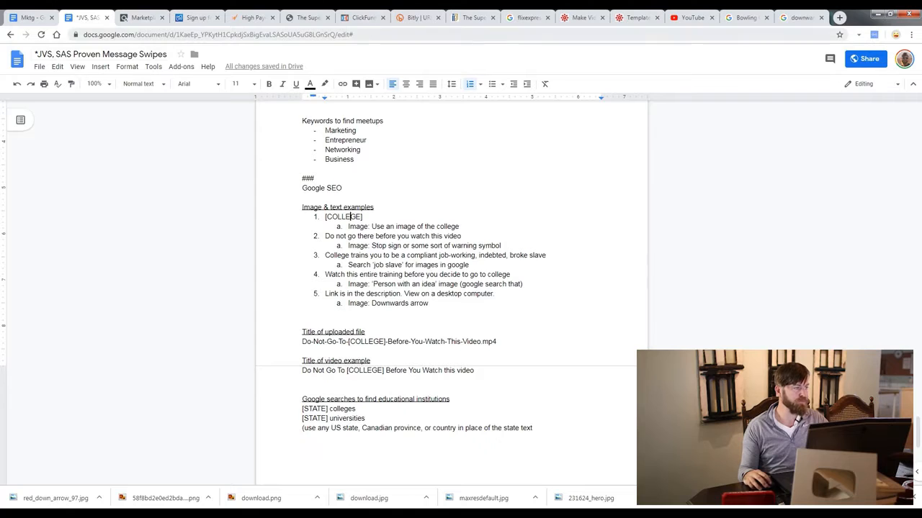
click(634, 17)
drag(425, 323, 424, 189)
drag(88, 17, 582, 17)
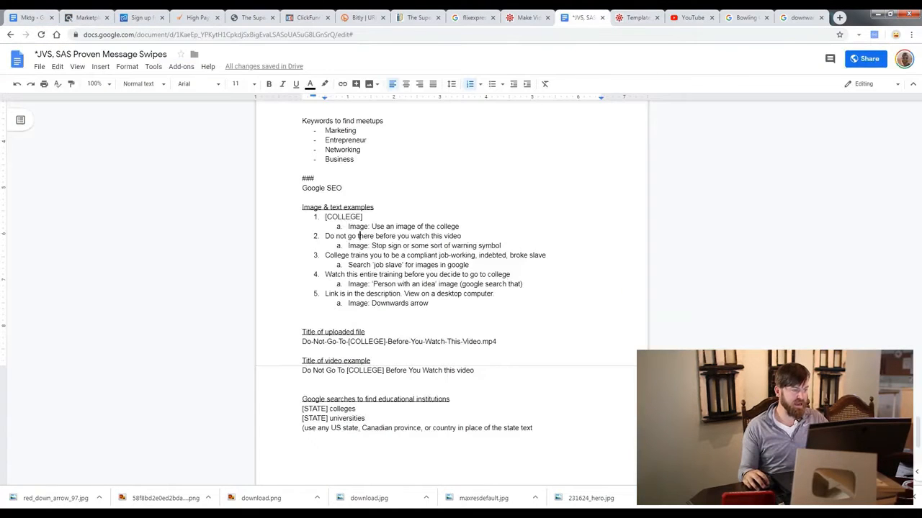
click(633, 17)
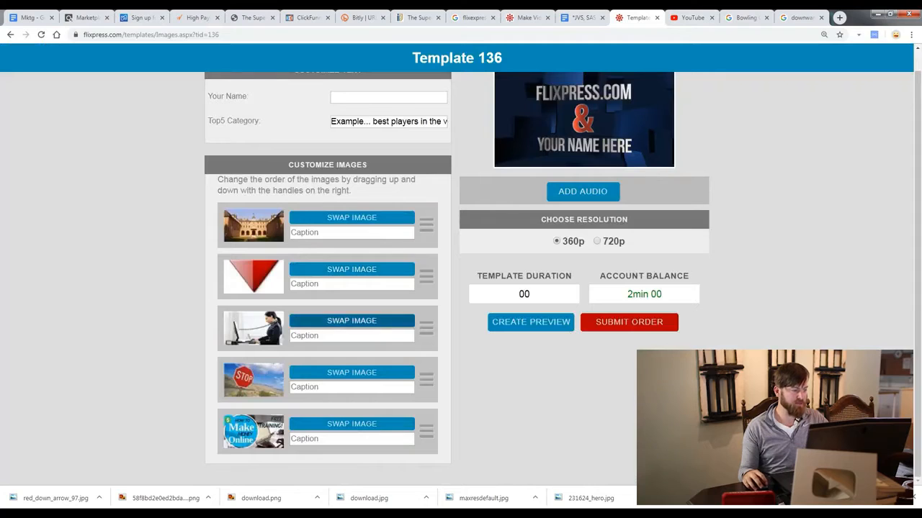
drag(426, 380, 407, 276)
Caption the third image "College trains you to be a compliant job-working, indebted, broke slave" from the document, and the college image "Bowling Green State University"
click(582, 17)
triple_click(346, 255)
click(634, 17)
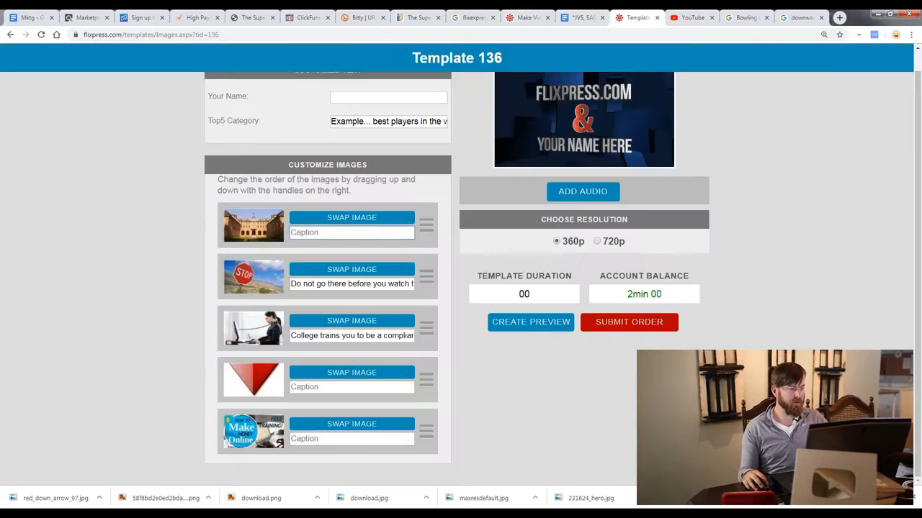
text(Bowling Green State Univers)
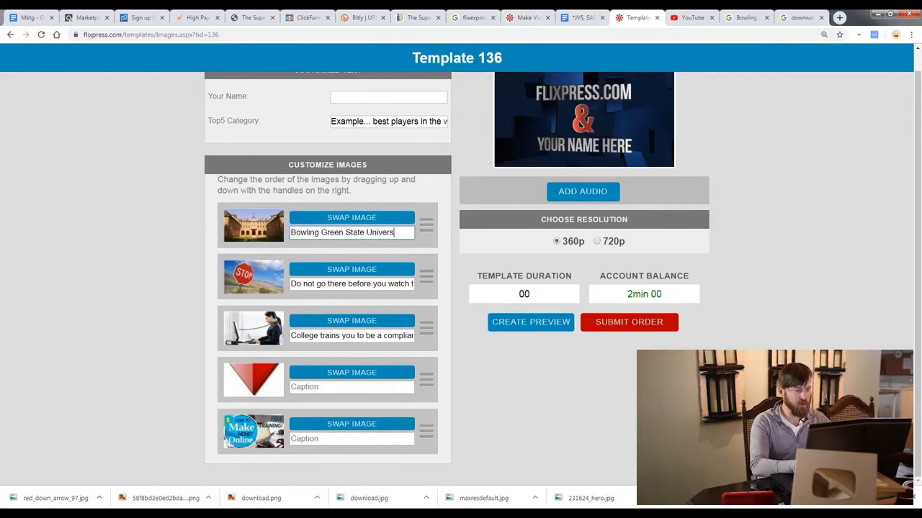
text(y)
Caption image four "Watch this entire training before you decide to go to college" and image five "Link is in the description. View on a desktop computer."
click(352, 387)
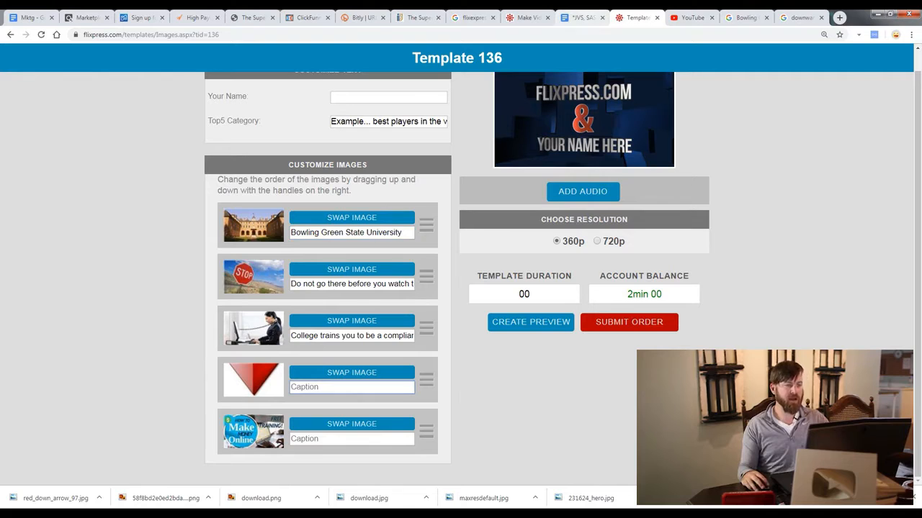
click(582, 17)
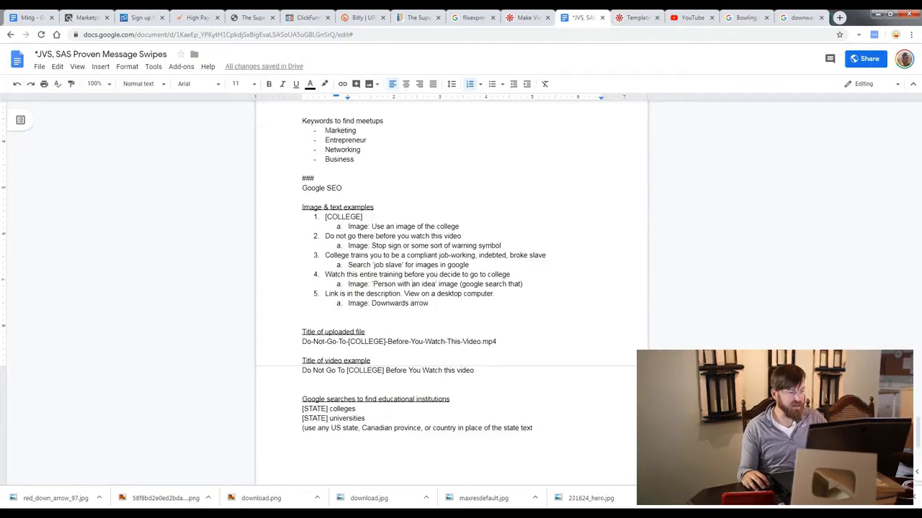
drag(511, 275, 325, 274)
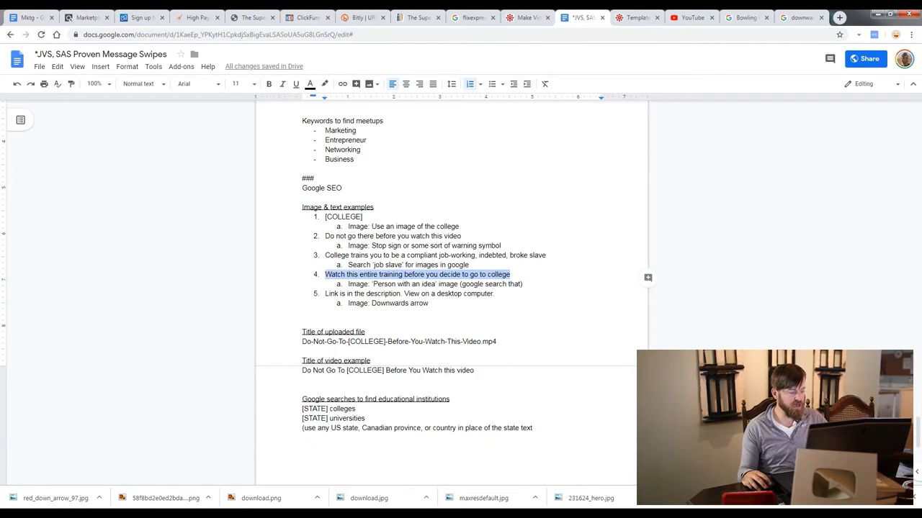
click(637, 17)
click(691, 18)
click(582, 17)
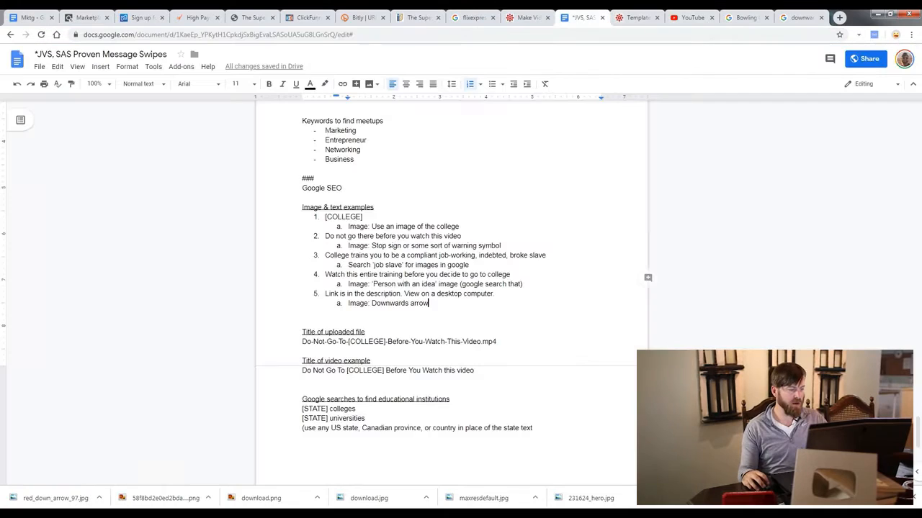
drag(497, 294, 330, 294)
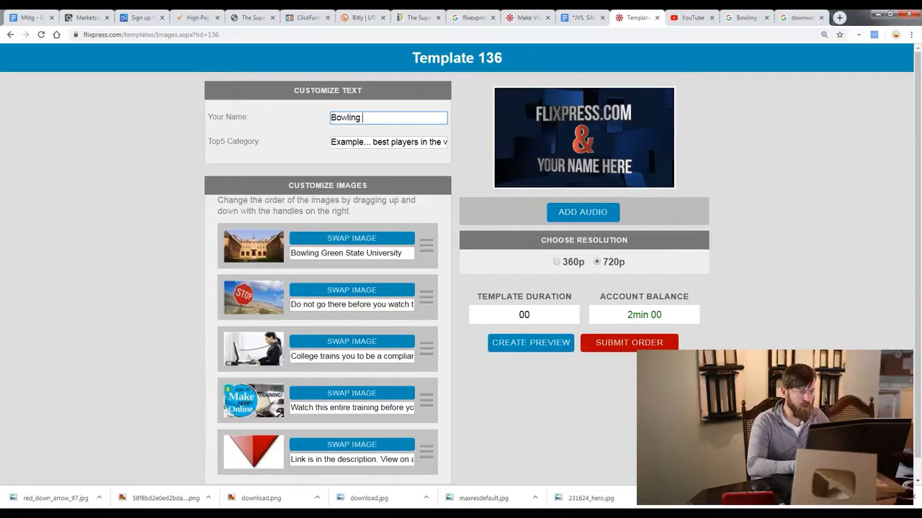
Fill in Your Name as "Bowling Green State University" and the Top5 Category as "Do Not Go There Until You Watch This Video"
text(Green State U)
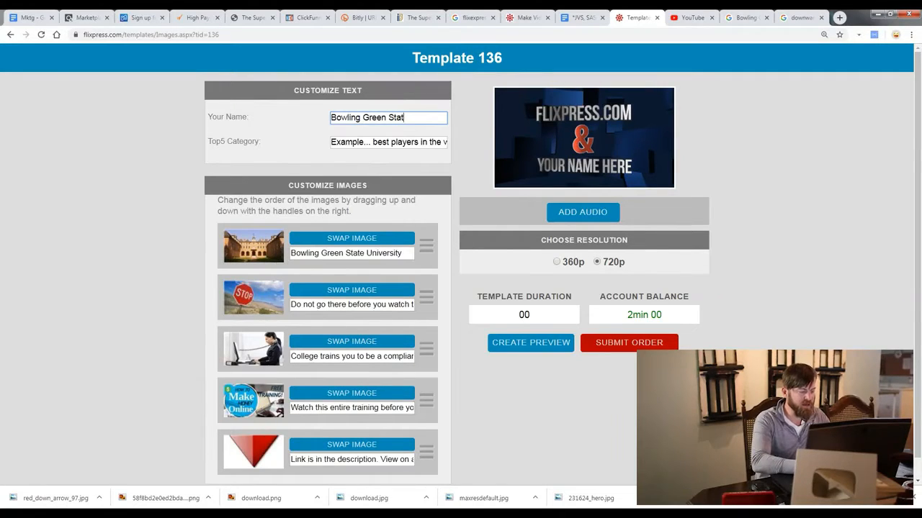
text(niversity)
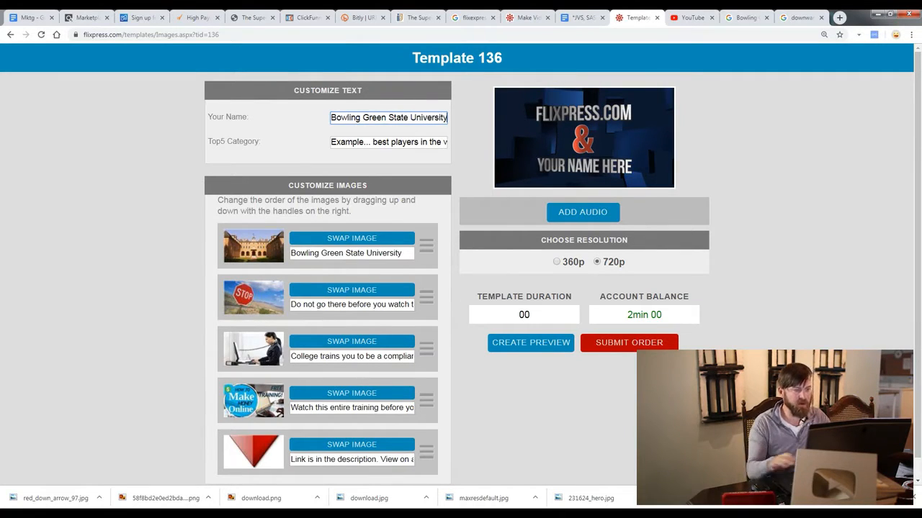
key(Tab)
text(Do Not Go T)
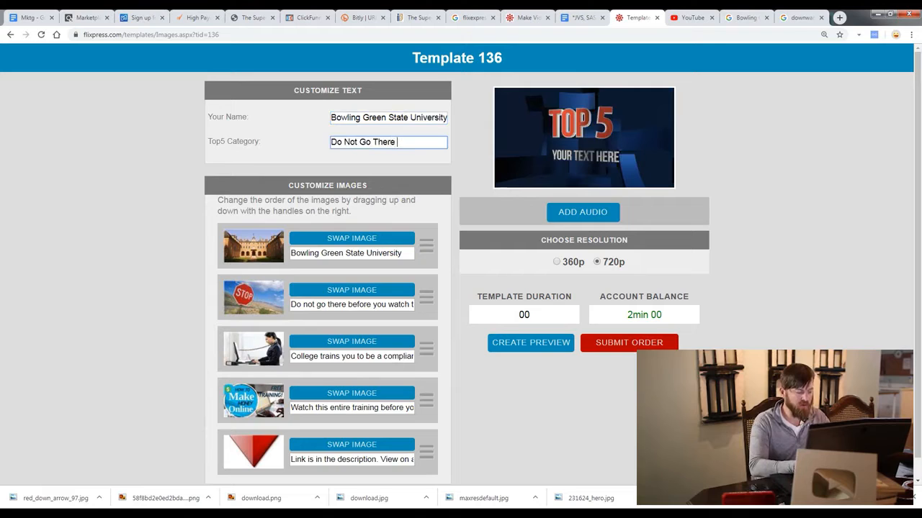
text(here Until You Watch Th)
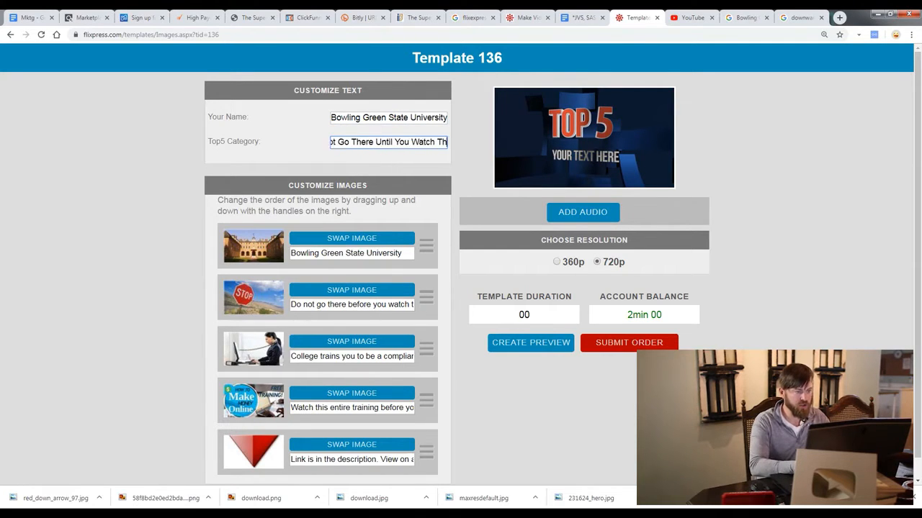
text(is Video)
key(Tab)
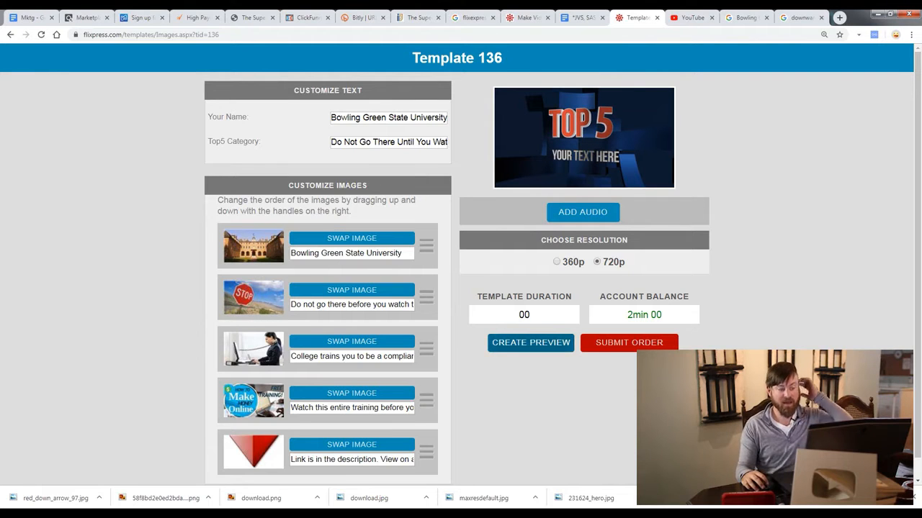
Create a preview of the Top 5 video and download it as an MP4 from the account's previews
click(531, 343)
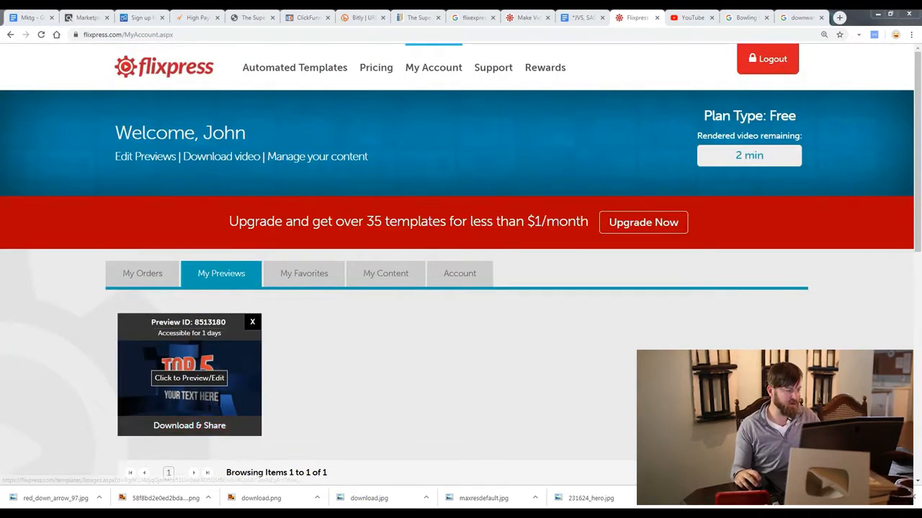
click(189, 426)
scroll(189, 324, down, 1)
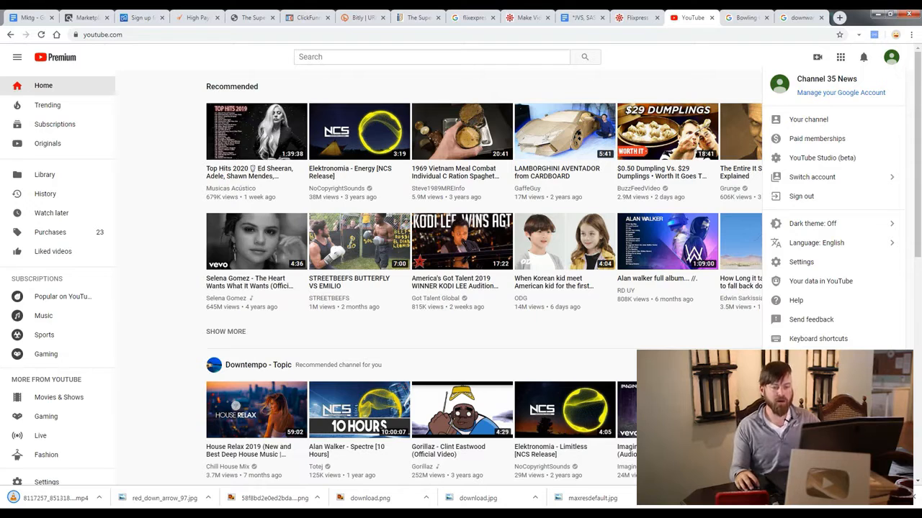
Search Google for "create a youtube channel" in a new tab and look over the first two results
key(Escape)
key(ctrl+t)
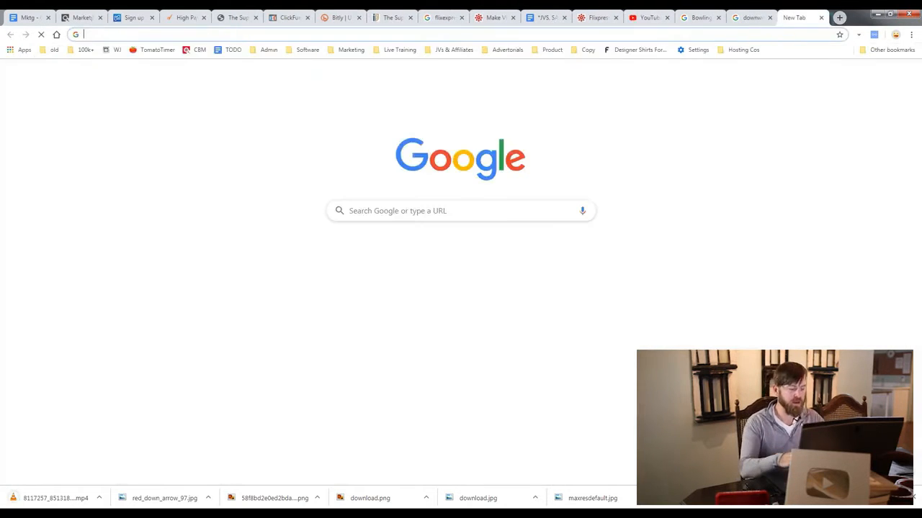
text(create a youtube channel)
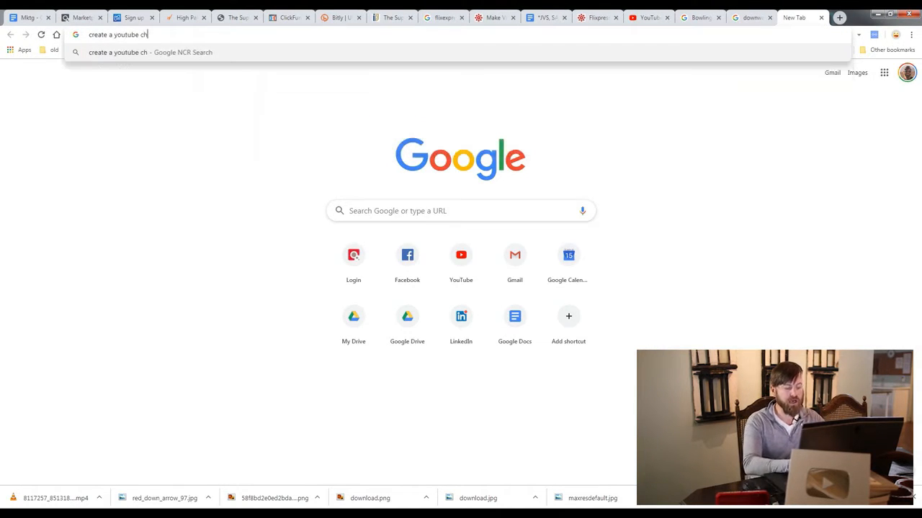
key(Return)
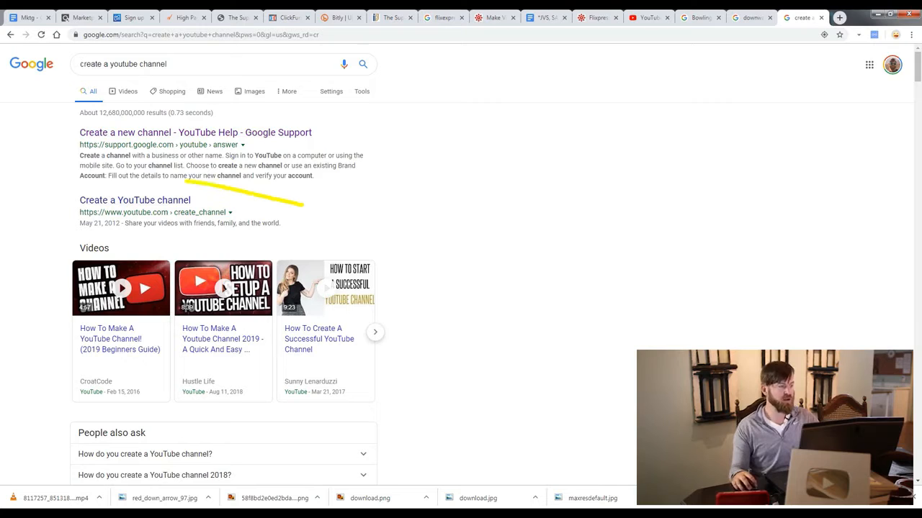
drag(45, 229, 274, 220)
mouse_move(393, 127)
mouse_down()
mouse_move(59, 170)
mouse_move(74, 184)
mouse_move(393, 193)
mouse_move(413, 160)
mouse_move(395, 124)
mouse_move(197, 113)
mouse_up()
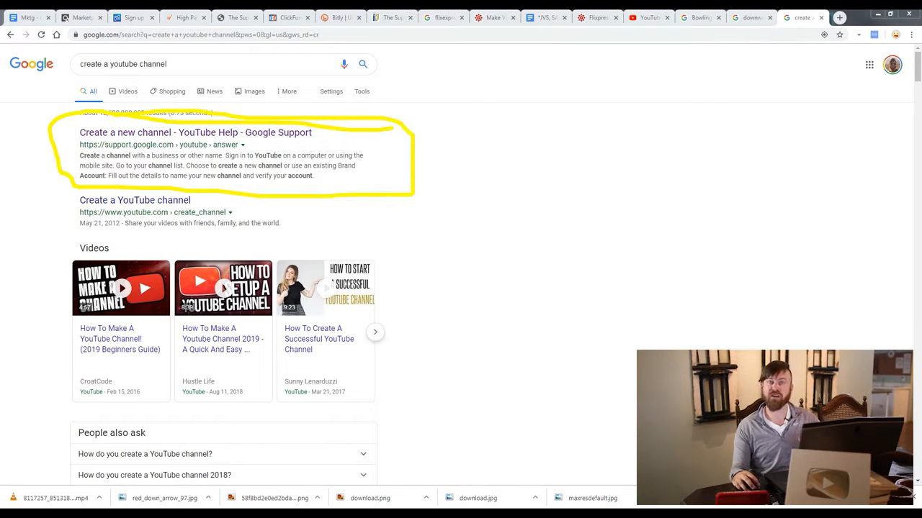
mouse_move(47, 184)
mouse_down()
mouse_move(34, 234)
mouse_move(44, 253)
mouse_move(305, 255)
mouse_up()
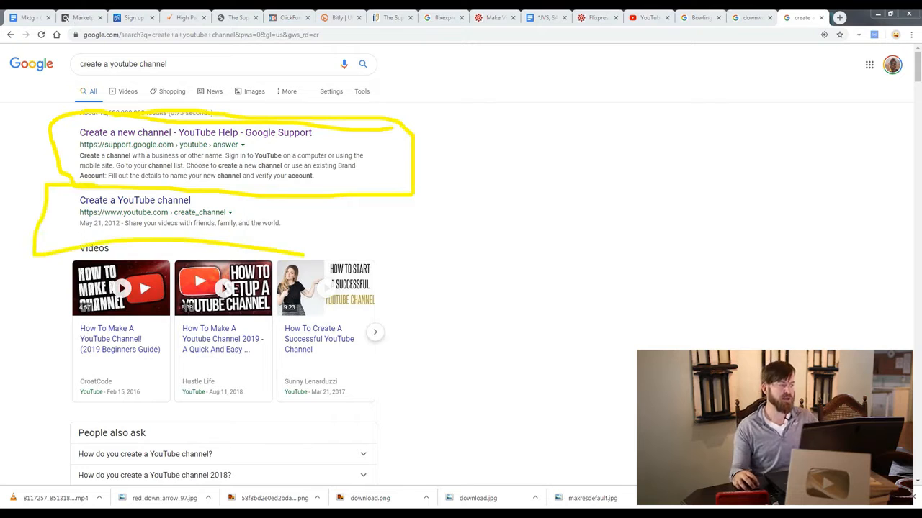
key(e)
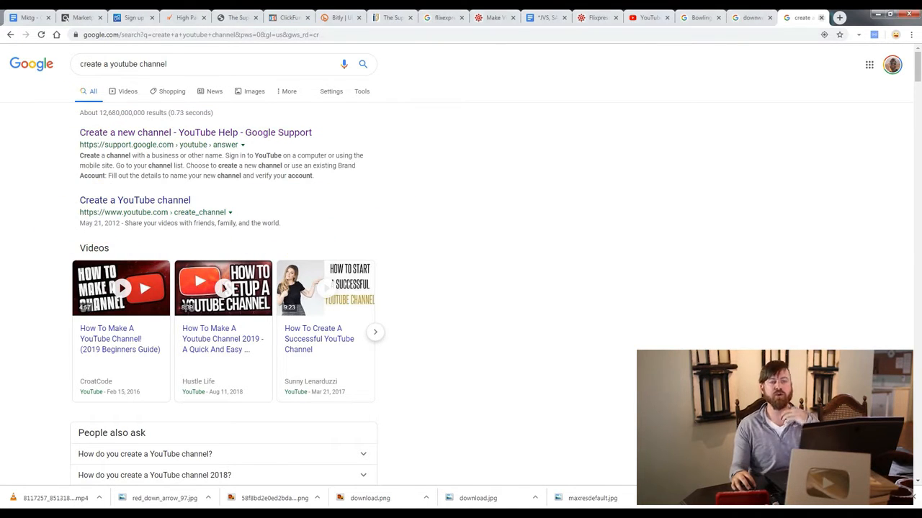
Switch back to the YouTube home page and locate the signed-in account's controls
click(702, 16)
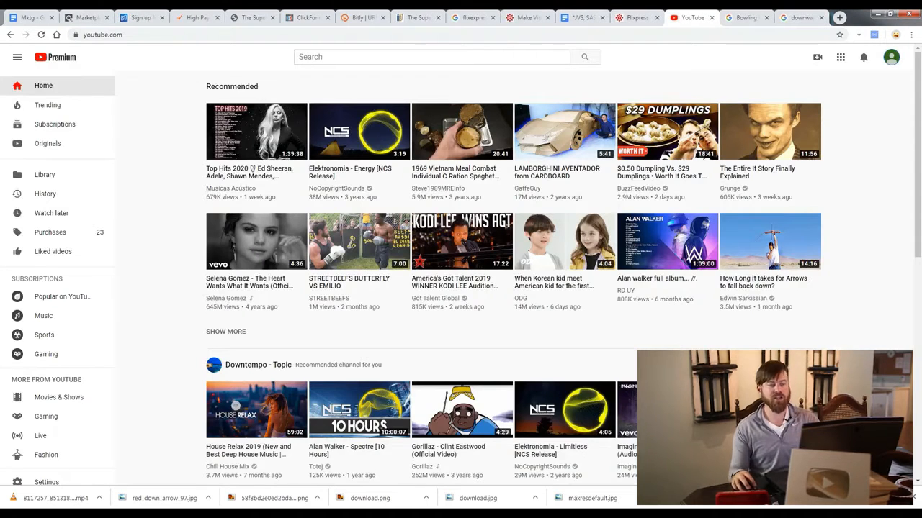
drag(909, 42, 817, 80)
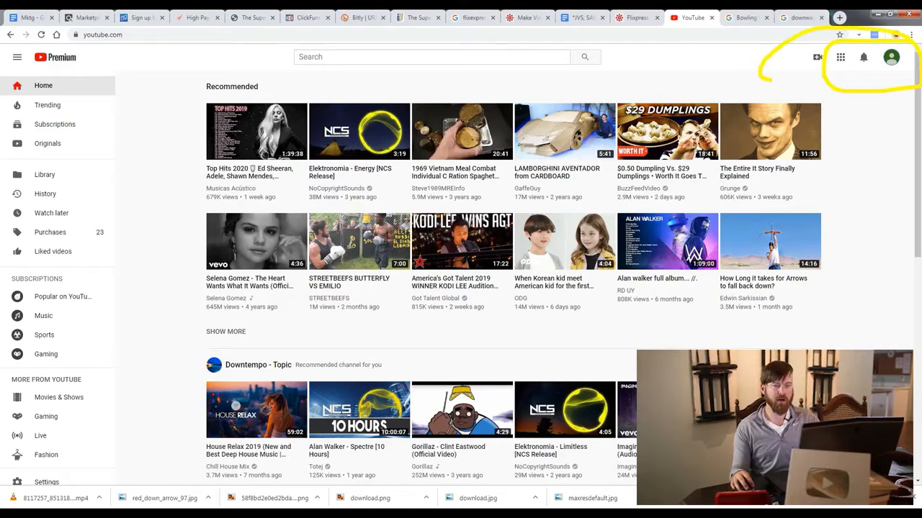
key(e)
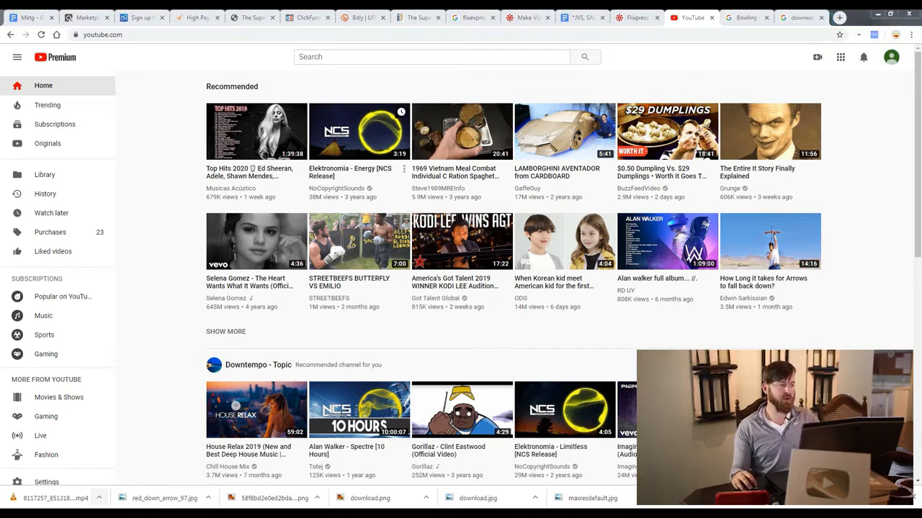
In the message swipes document, replace the uploaded file's title example under Google SEO with "[COLLEGE]-Review.mp4"
key(ctrl+shift+Tab)
key(ctrl+shift+Tab)
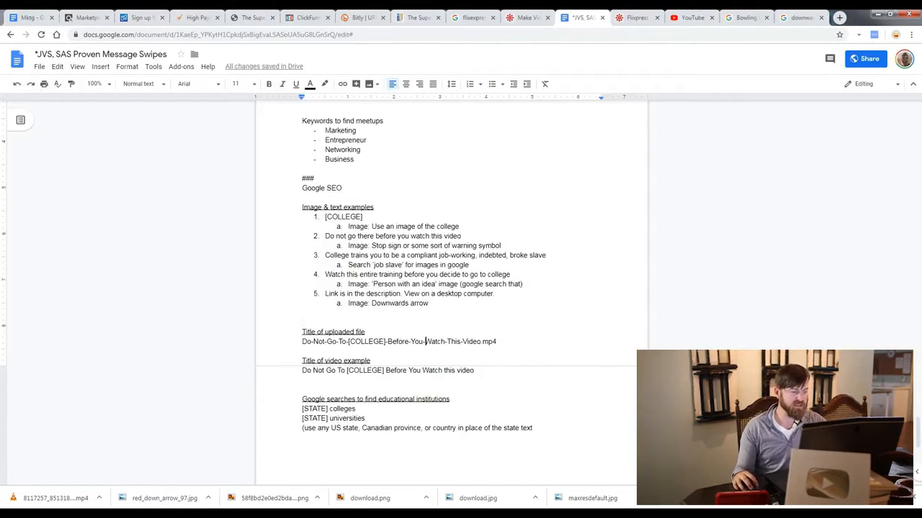
scroll(451, 296, down, 2)
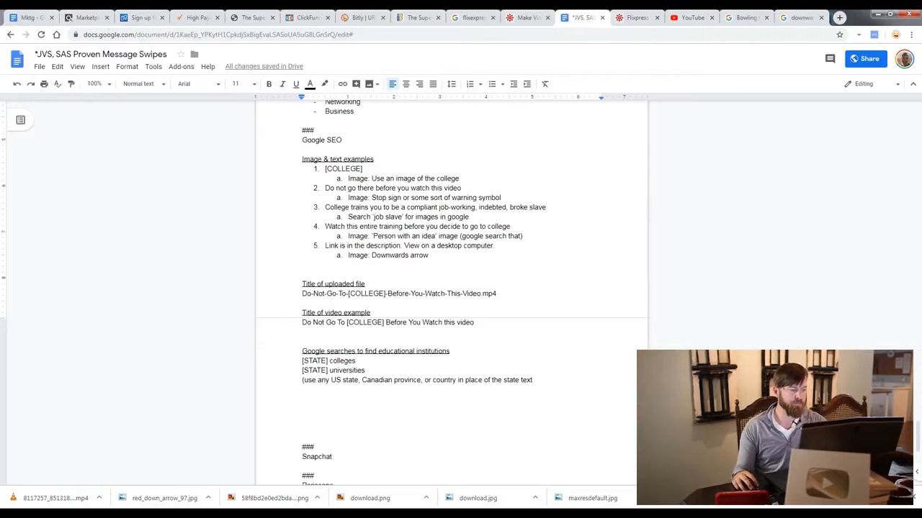
key(shift+Home)
key(BackSpace)
drag(435, 293, 343, 293)
text(R)
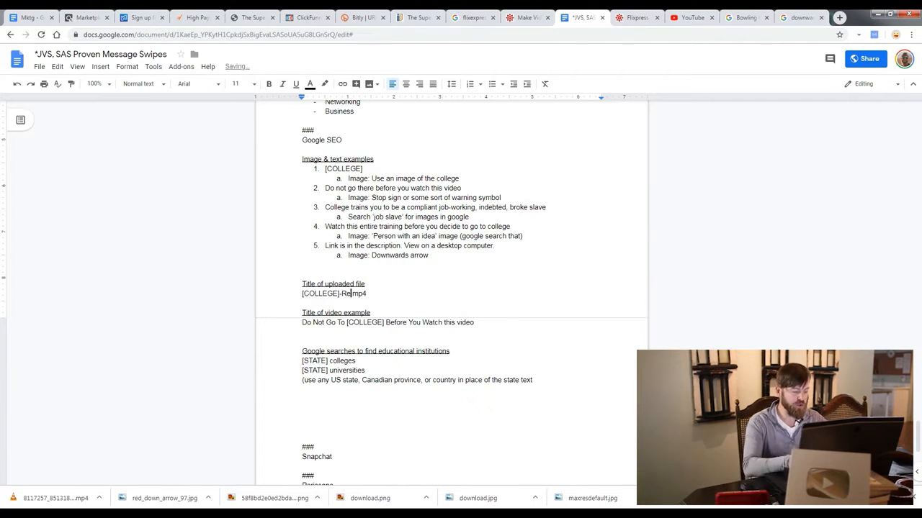
text(eview)
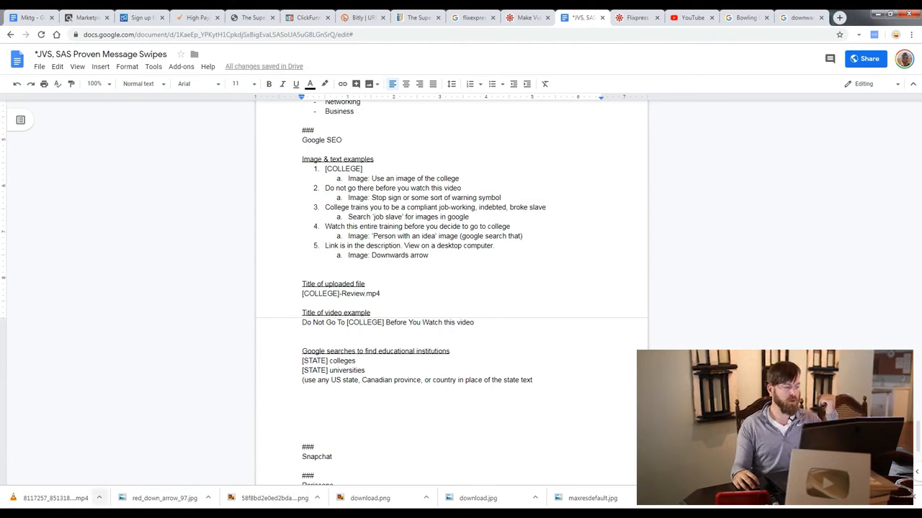
Show the downloaded MP4 in its folder and rename it bowling-green-state-university-review.mp4
click(99, 498)
click(129, 464)
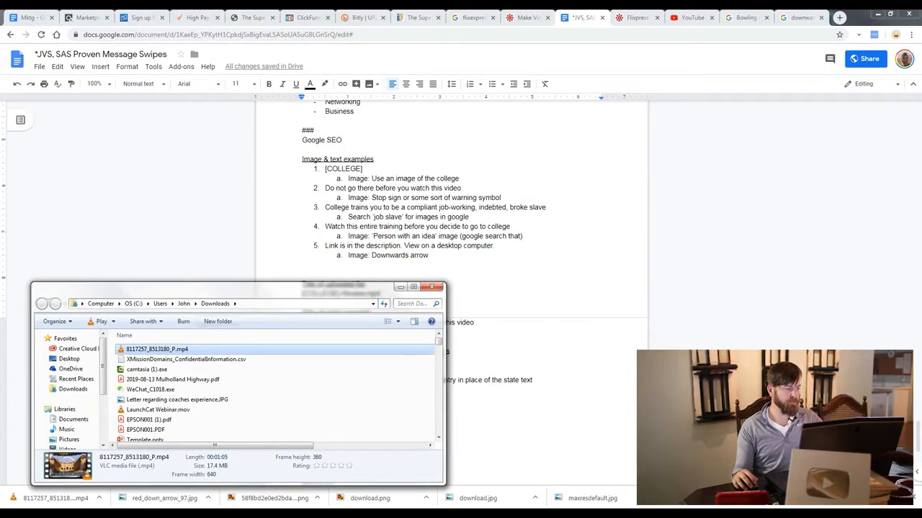
right_click(164, 349)
click(187, 326)
text(bowling-green-state-university-review)
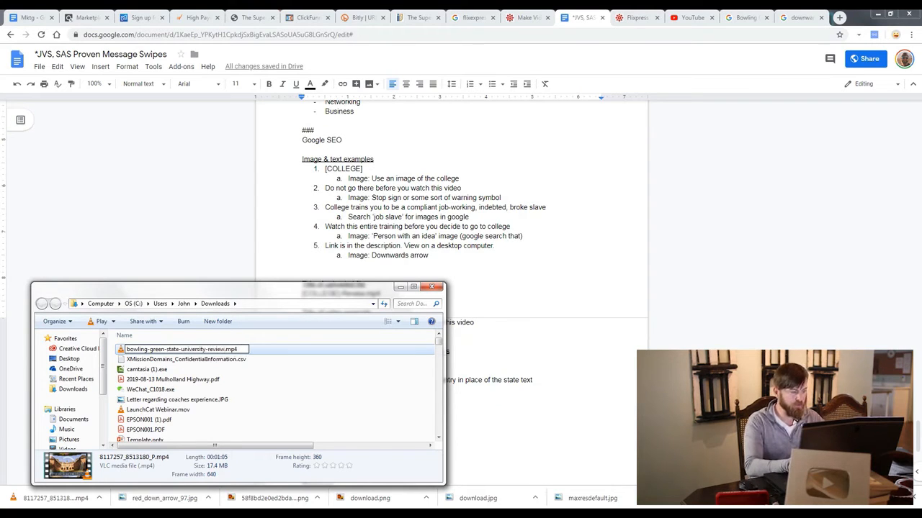
key(Return)
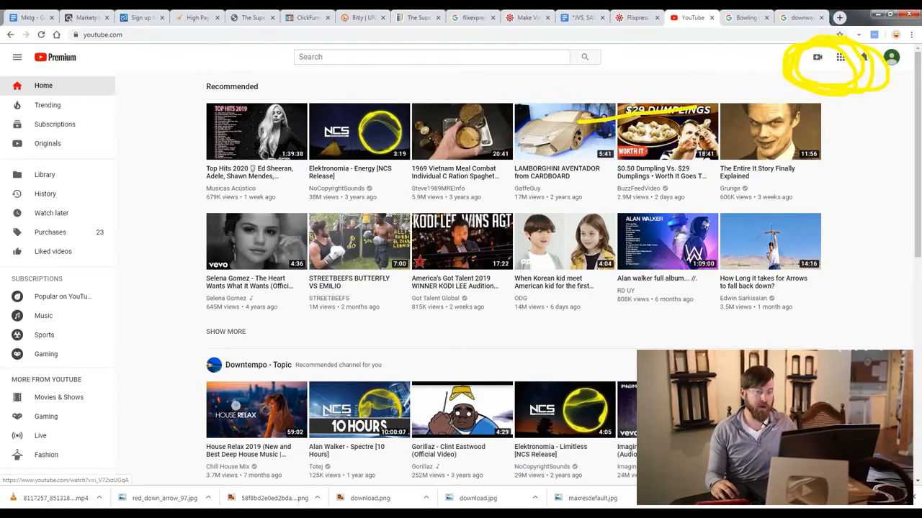
Open YouTube's video upload page and upload bowling-green-state-university-review.mp4 from the Downloads folder
click(817, 57)
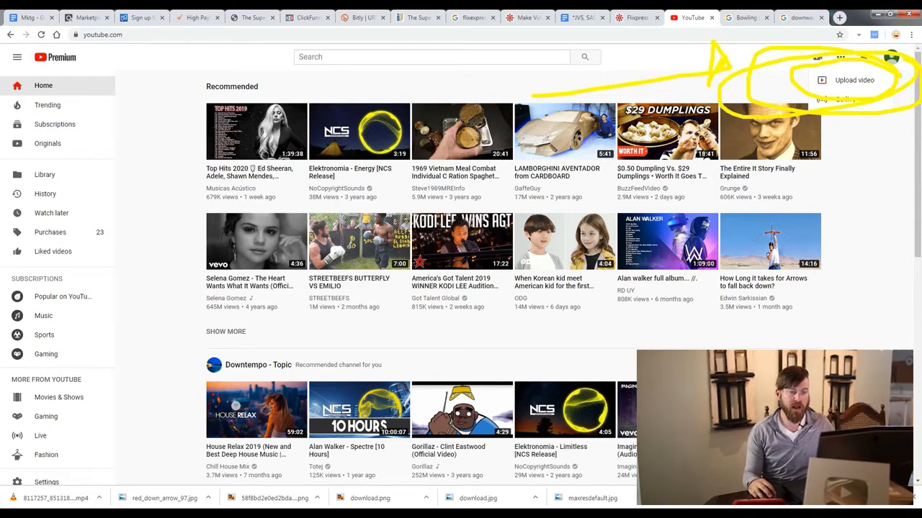
click(854, 80)
key(alt+Tab)
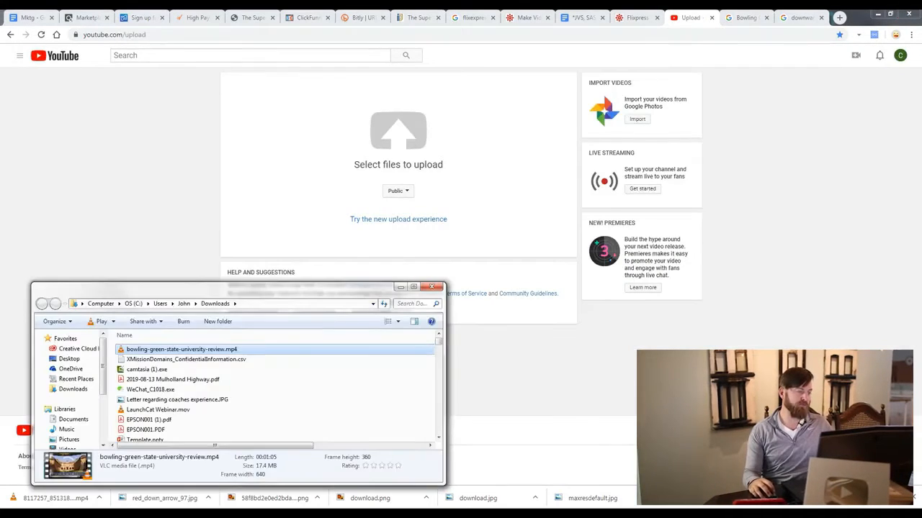
drag(238, 286, 678, 279)
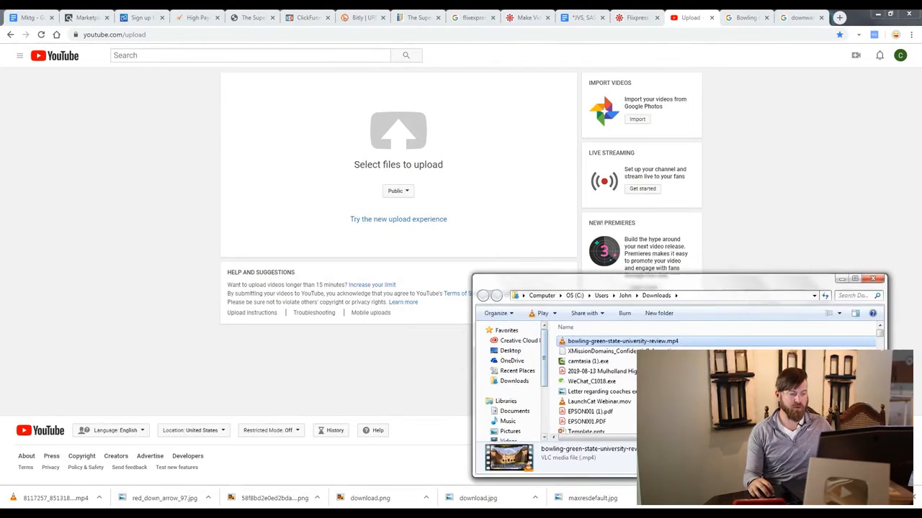
drag(622, 340, 403, 160)
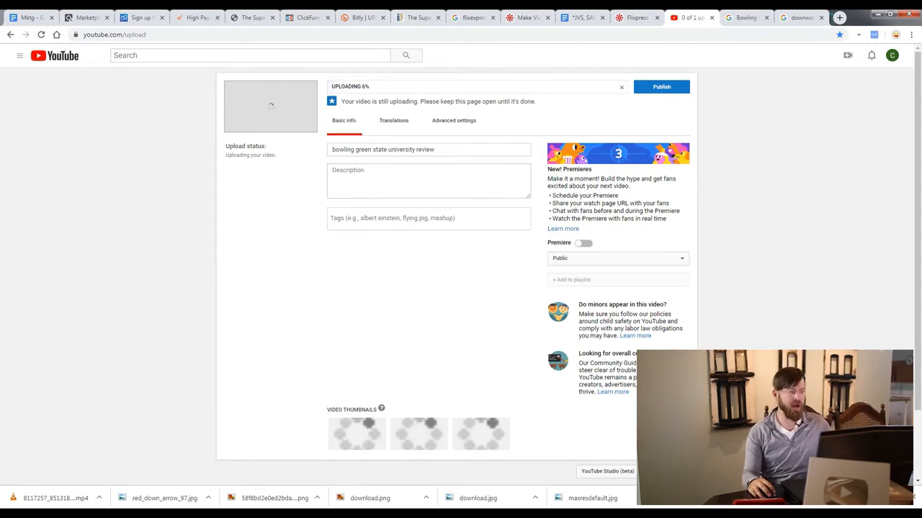
Insert "Do Not Attend" and the first word of the college's name before the existing text in the video title
click(331, 149)
text(Do Not Attend)
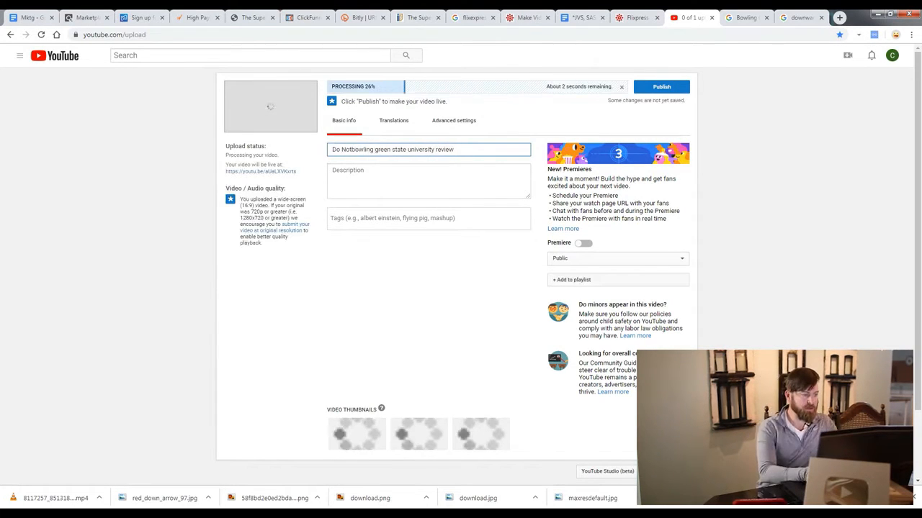
text( Bownling)
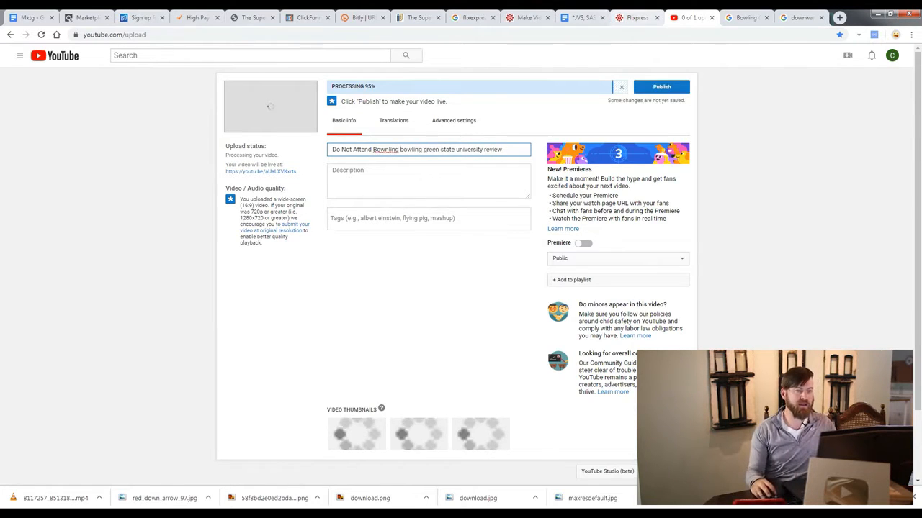
In the message swipes document, extend the video title example under Google SEO with "| [COLLEGE] Review"
click(585, 17)
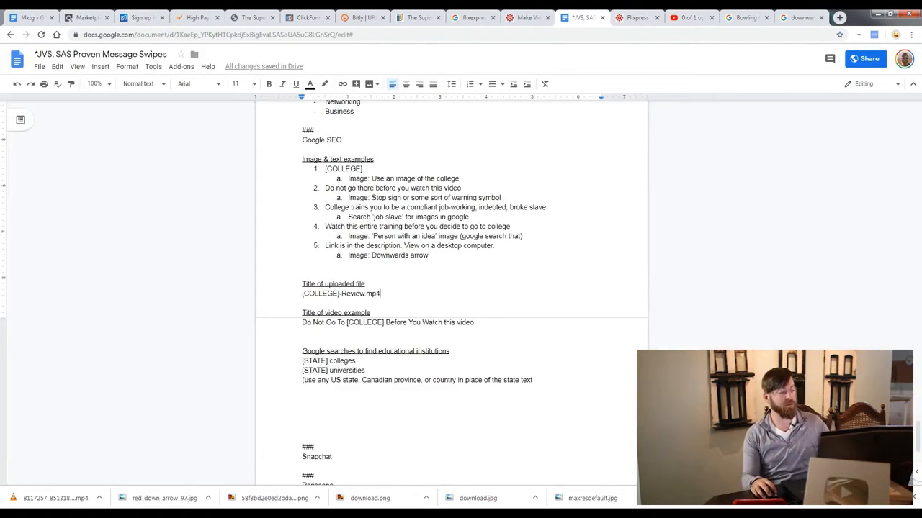
click(474, 322)
text(| [COLLEGE])
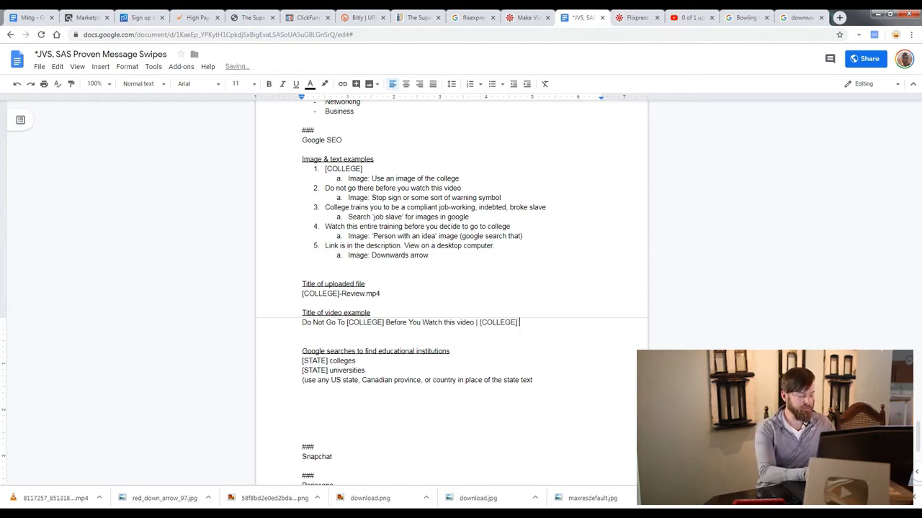
key(ctrl+shift+Right)
key(ctrl+shift+Right)
key(ctrl+shift+Right)
key(ctrl+shift+Right)
key(ctrl+shift+Right)
key(ctrl+shift+Right)
key(ctrl+shift+Right)
key(ctrl+shift+Right)
key(ctrl+shift+Right)
key(ctrl+shift+Right)
key(ctrl+shift+Right)
key(ctrl+shift+Right)
key(Right)
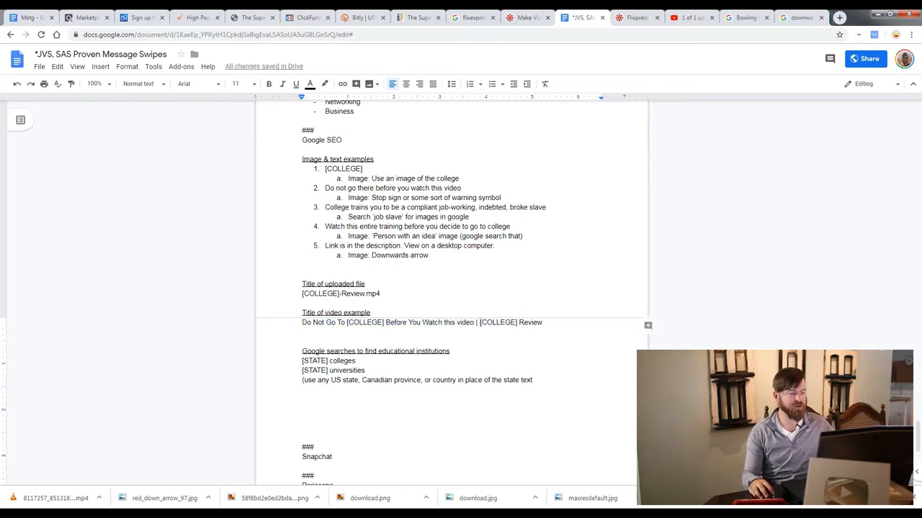
key(BackSpace)
text([)
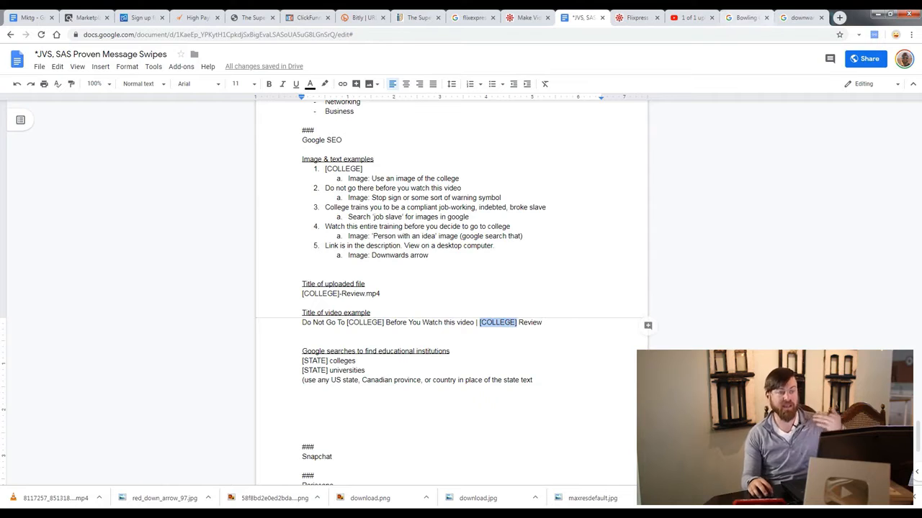
Back on the YouTube upload page, complete the video title as "Do Not Attend Bowling Green State University | bowling green state university review"
key(ctrl+Tab)
key(ctrl+Tab)
text(e)
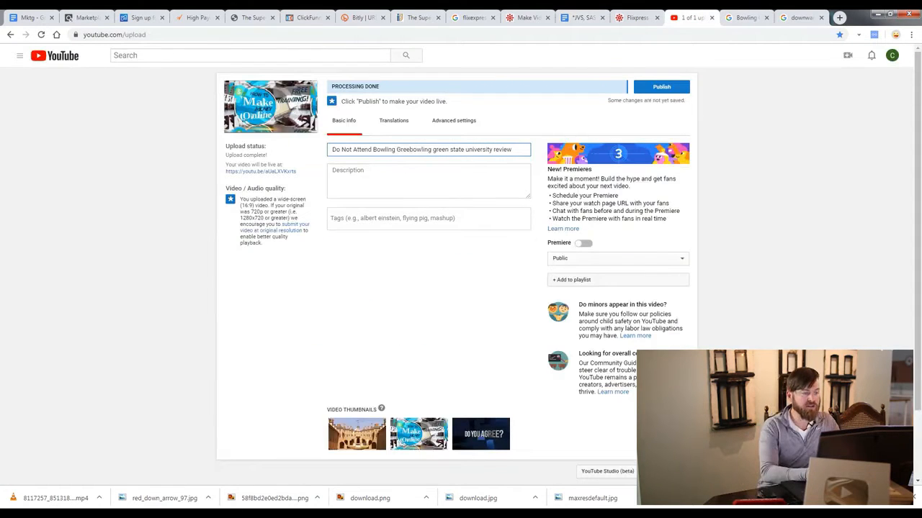
text(n State)
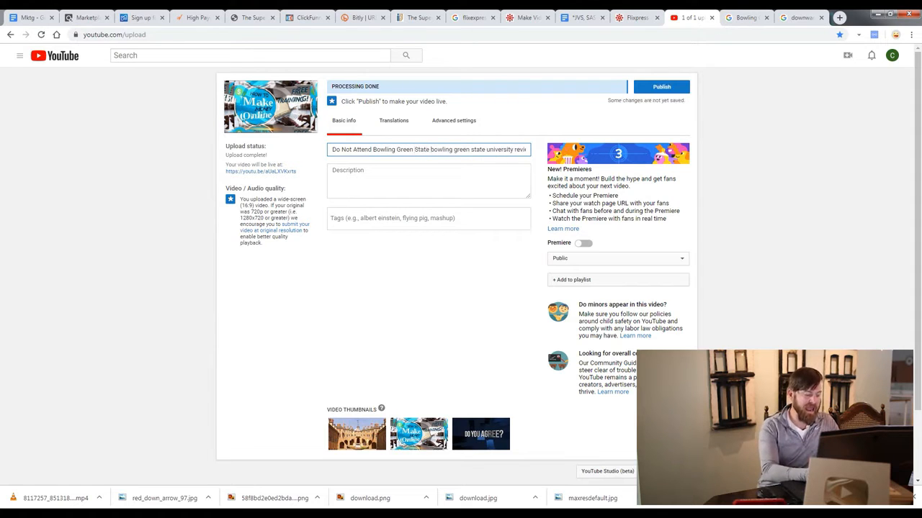
text( University )
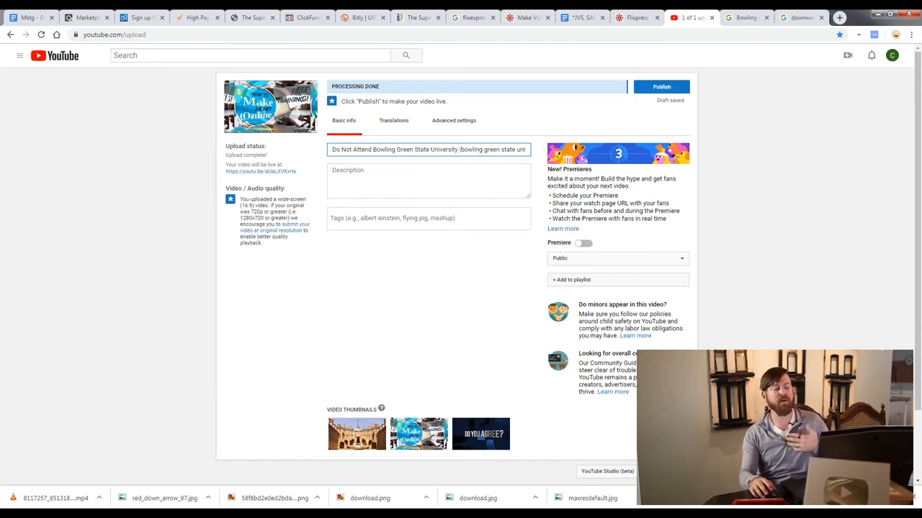
text(|)
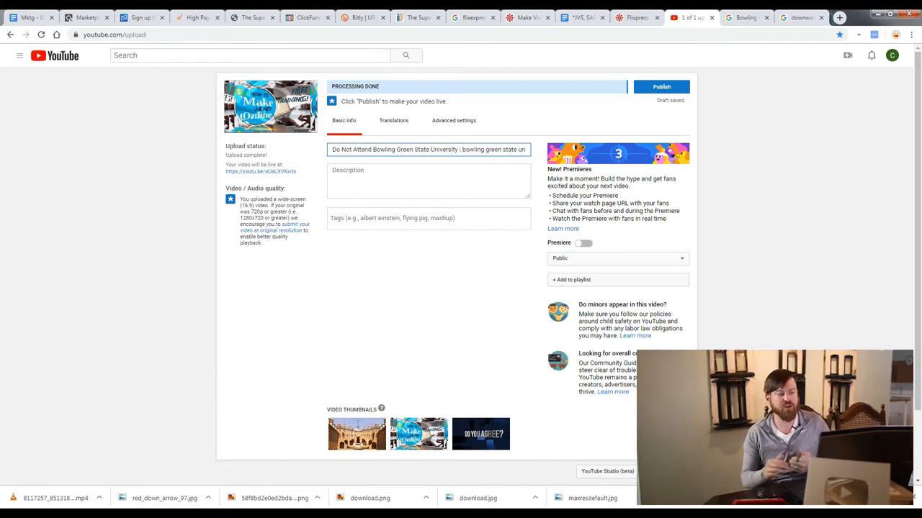
click(429, 181)
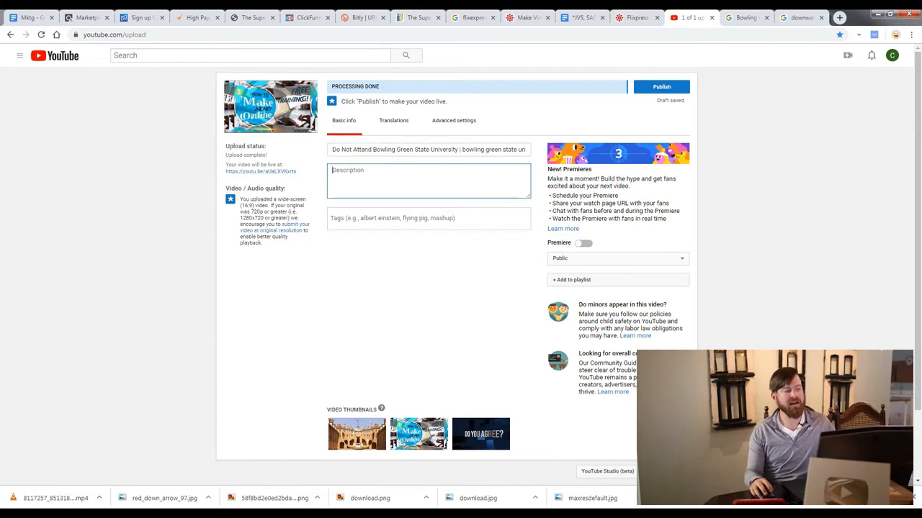
key(alt+Tab)
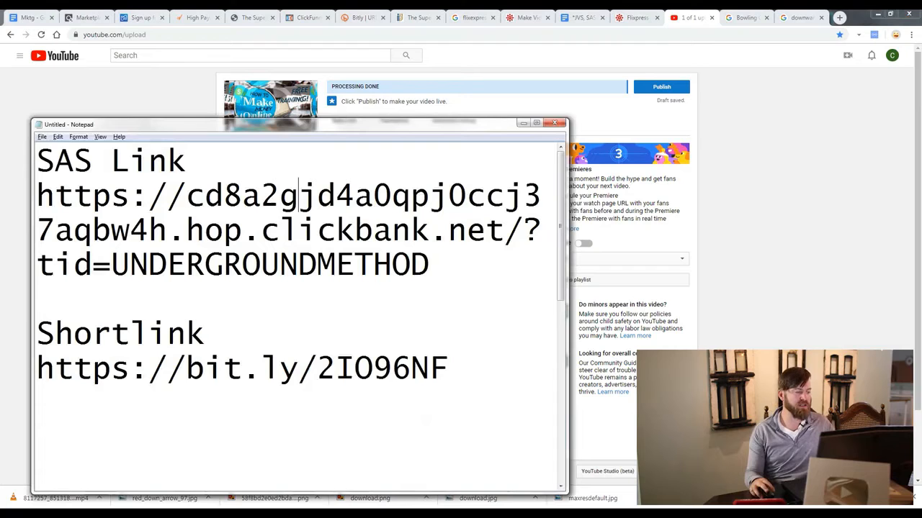
key(shift+Home)
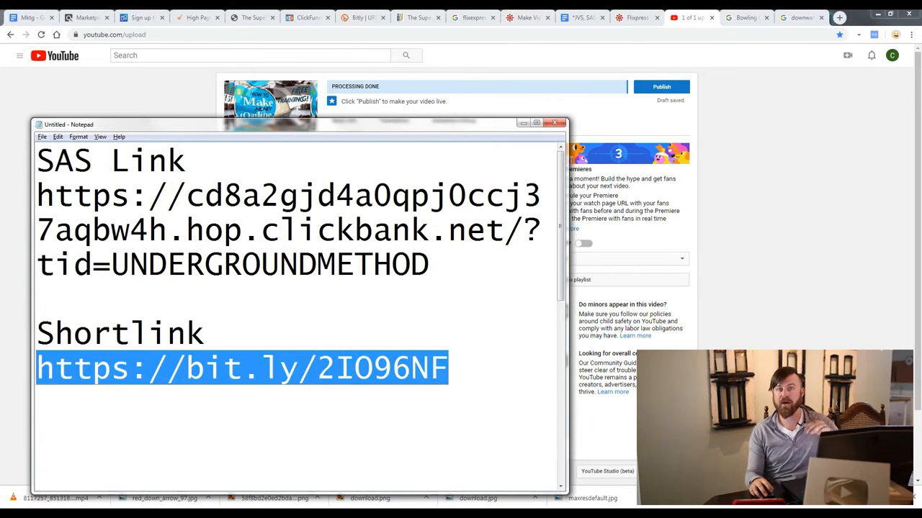
key(Left)
mouse_move(455, 354)
mouse_down()
mouse_move(203, 319)
mouse_move(29, 348)
mouse_move(274, 268)
mouse_move(511, 401)
mouse_move(29, 479)
mouse_move(29, 443)
mouse_move(61, 464)
mouse_up()
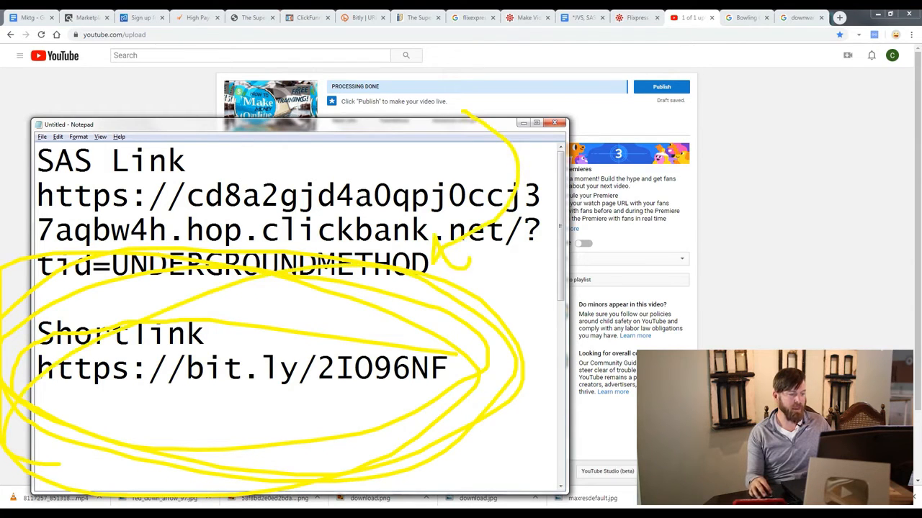
key(Escape)
key(shift+Left)
key(shift+Left)
key(shift+Left)
key(shift+Left)
key(Right)
key(shift+Left)
key(shift+Left)
key(shift+Left)
key(shift+Left)
key(shift+Left)
key(shift+Left)
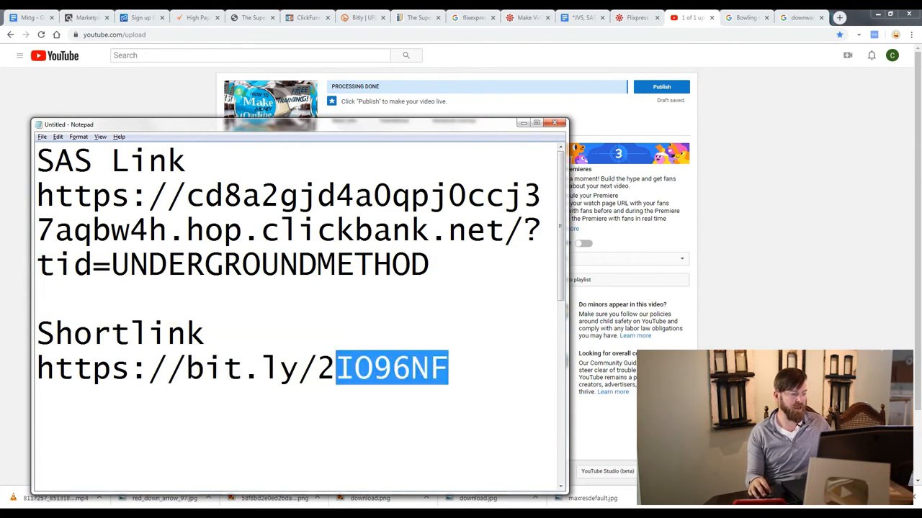
key(shift+Left)
key(shift+Left)
key(shift+Left)
key(shift+Left)
key(shift+Left)
key(shift+Left)
key(shift+Left)
key(shift+Left)
key(shift+Left)
key(shift+Left)
key(shift+Left)
key(shift+Left)
key(shift+Left)
key(shift+Left)
key(shift+Left)
key(shift+Left)
key(ctrl+x)
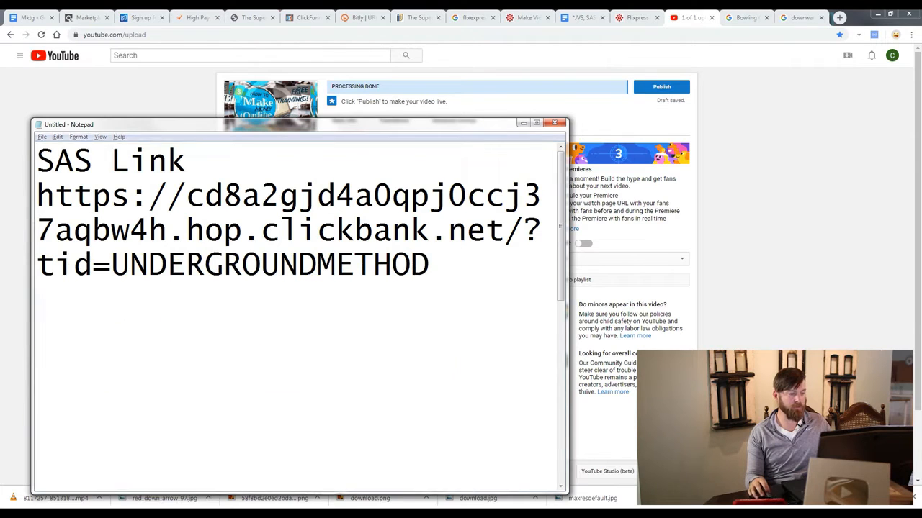
key(alt+Tab)
key(ctrl+v)
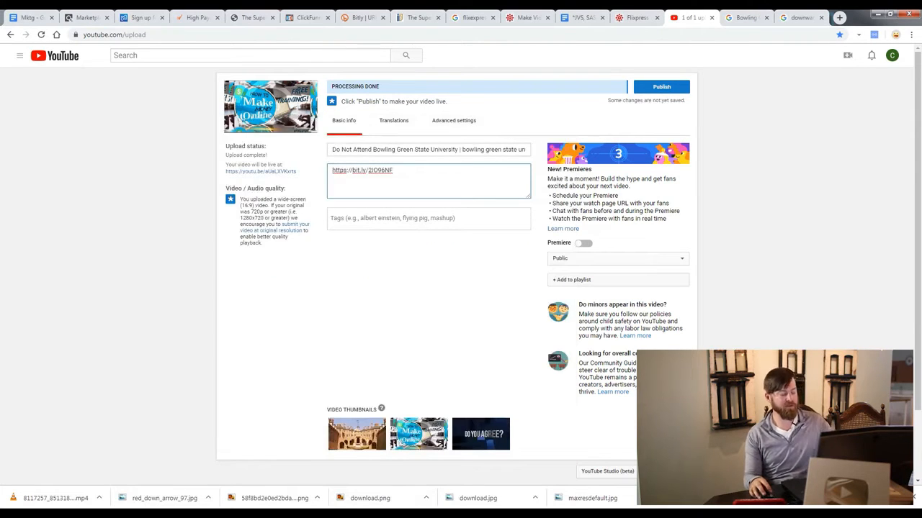
drag(416, 164, 405, 174)
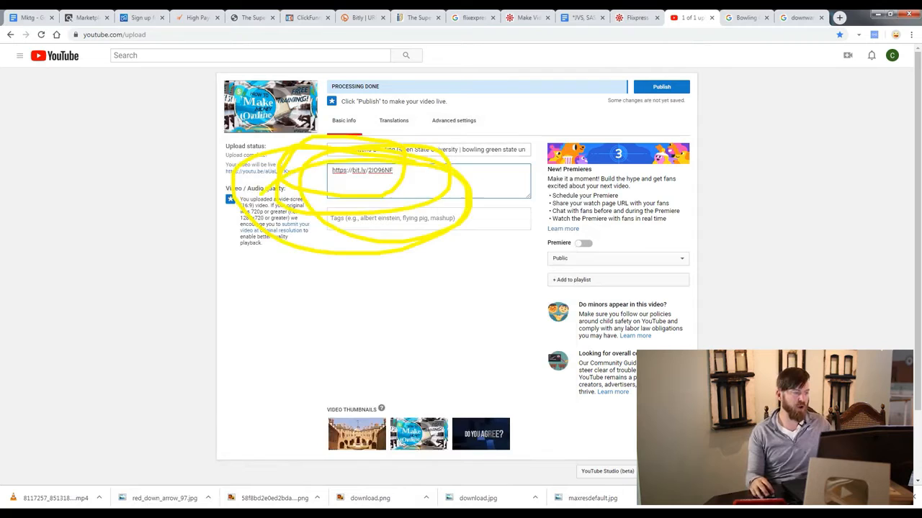
Add the tag "bowling green state university" and publish the video as public
click(429, 218)
text(bowling green s)
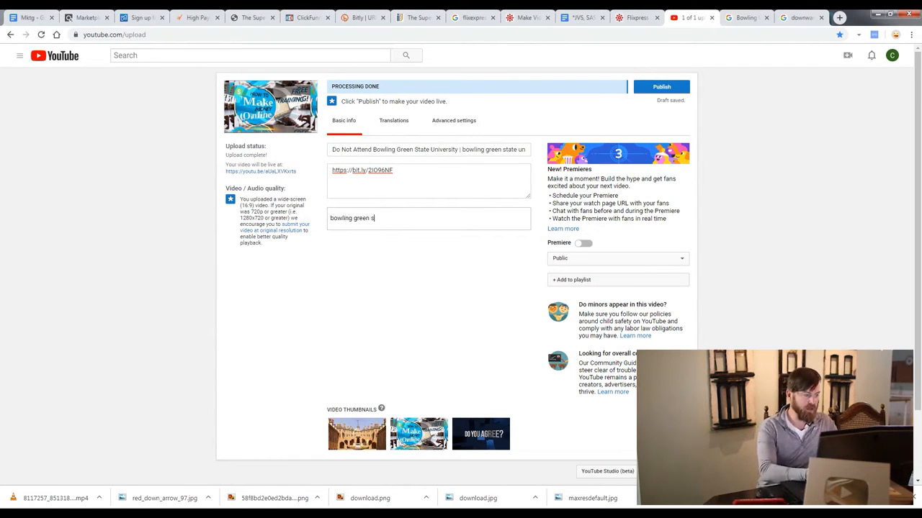
text(tate university)
key(Return)
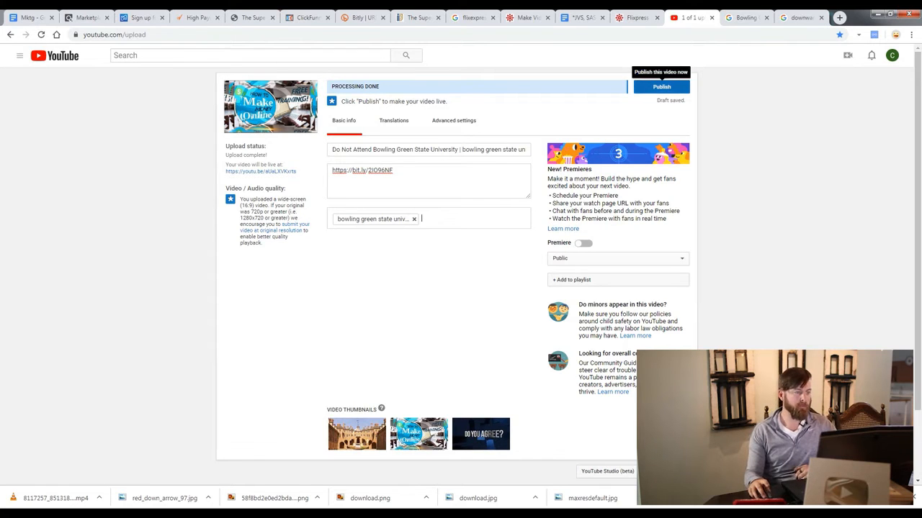
click(661, 86)
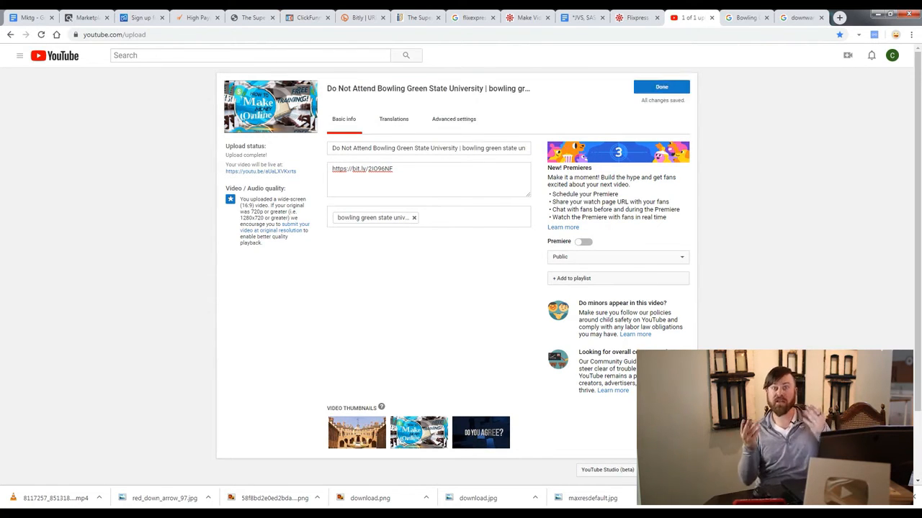
Open the published video from its live link and play it in full screen
click(261, 171)
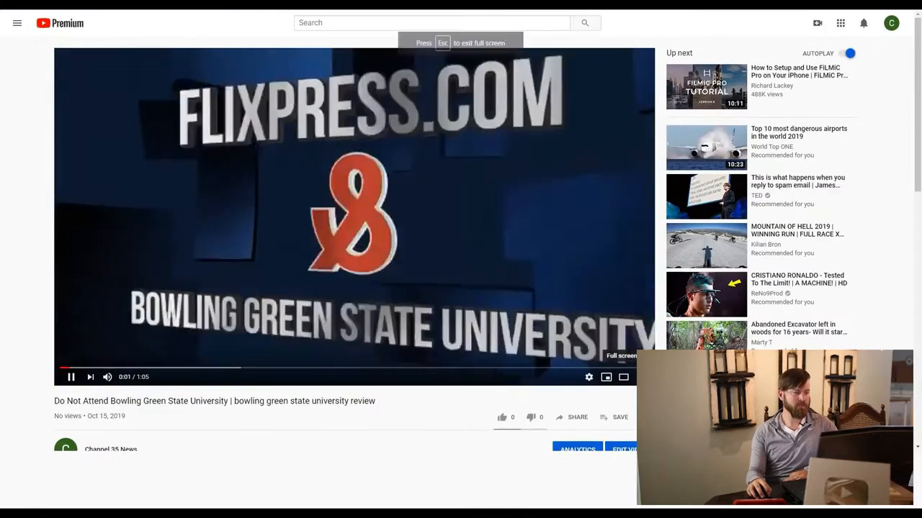
click(623, 411)
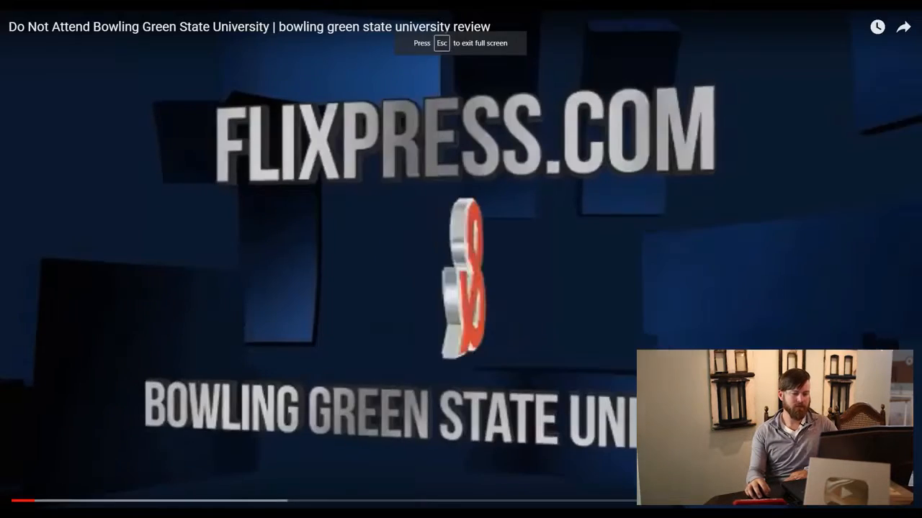